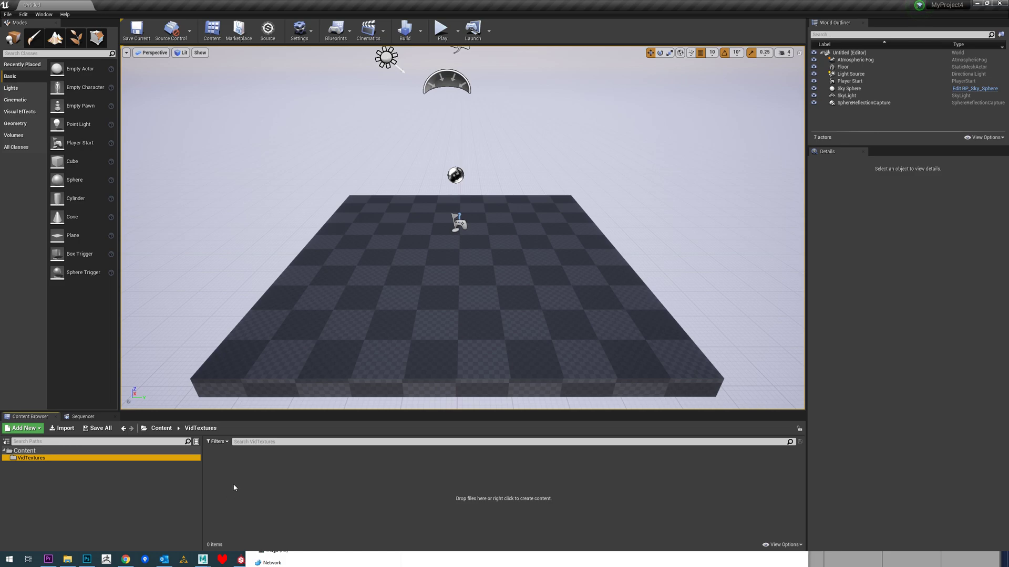
# - Import the video files 1, 2 and 3 from the VideoTextureTutorial folder into the VidTextures content folder
pyautogui.click(67, 430)
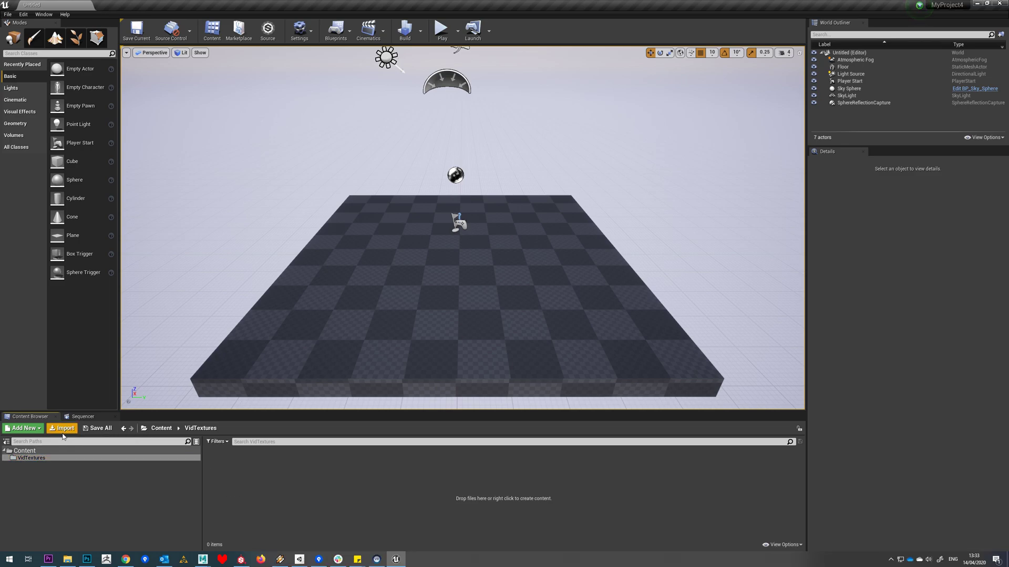
pyautogui.keyDown('ctrl'); pyautogui.click(415, 329); pyautogui.keyUp('ctrl')
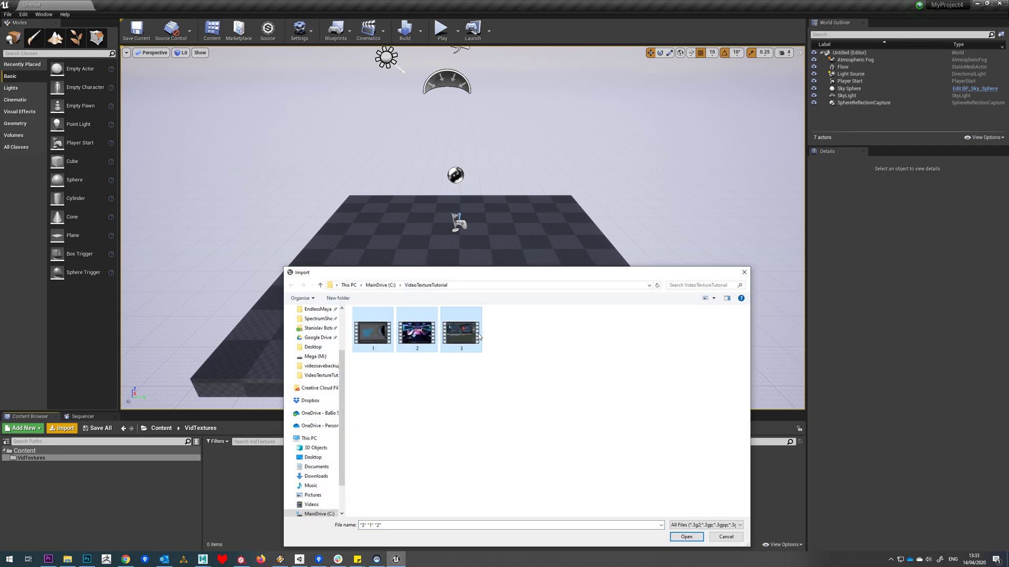
pyautogui.click(686, 537)
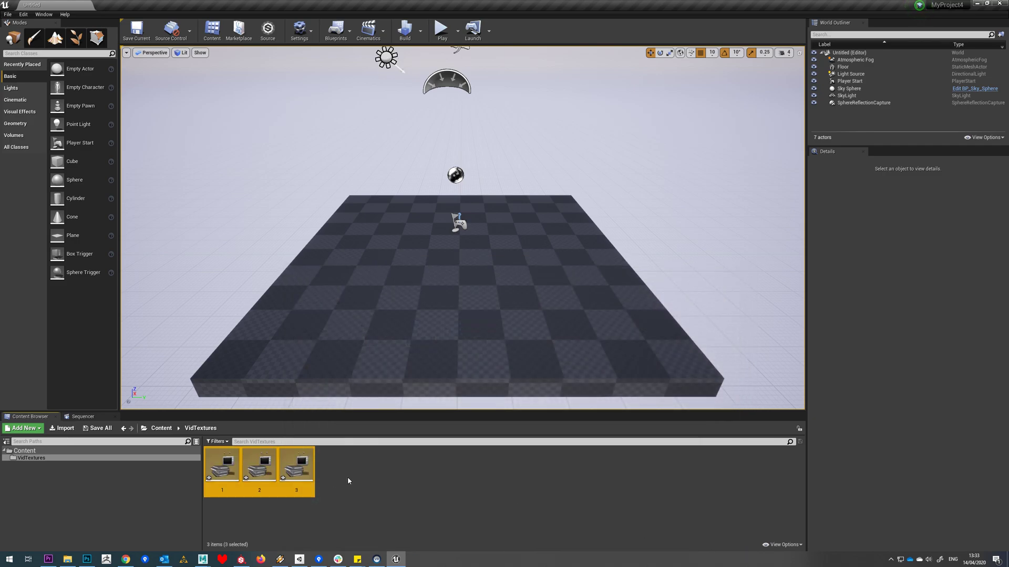
pyautogui.click(348, 481)
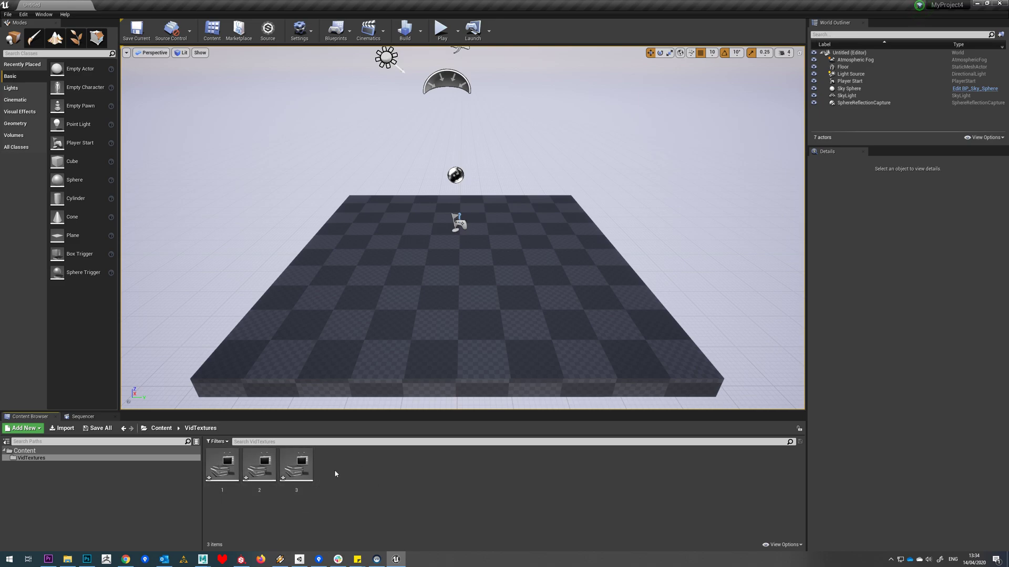
# - Create a Media Player asset named MediaPlayer1 in VidTextures, together with its linked video output MediaTexture
pyautogui.rightClick(334, 470)
pyautogui.moveTo(375, 423)
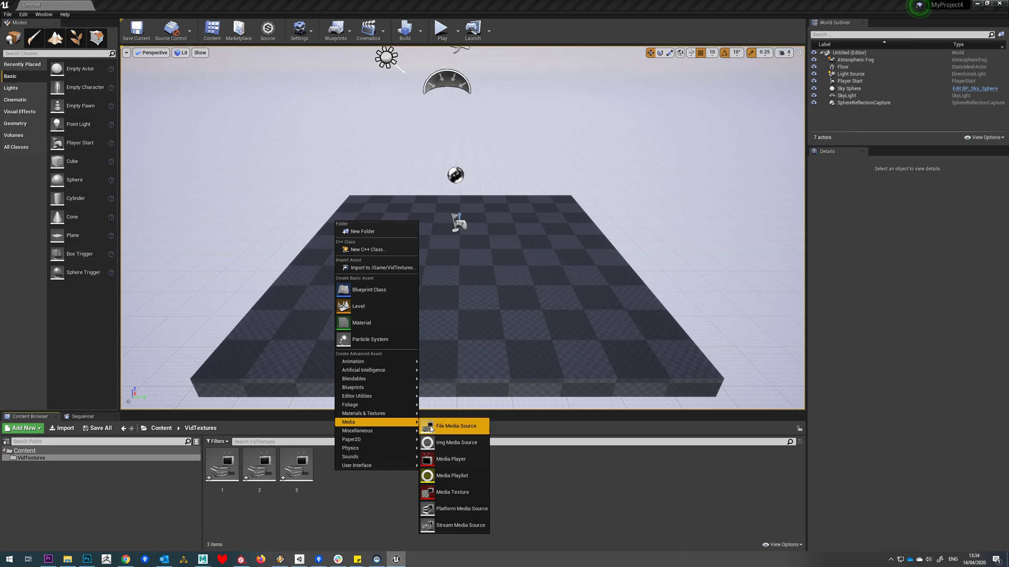
pyautogui.click(451, 460)
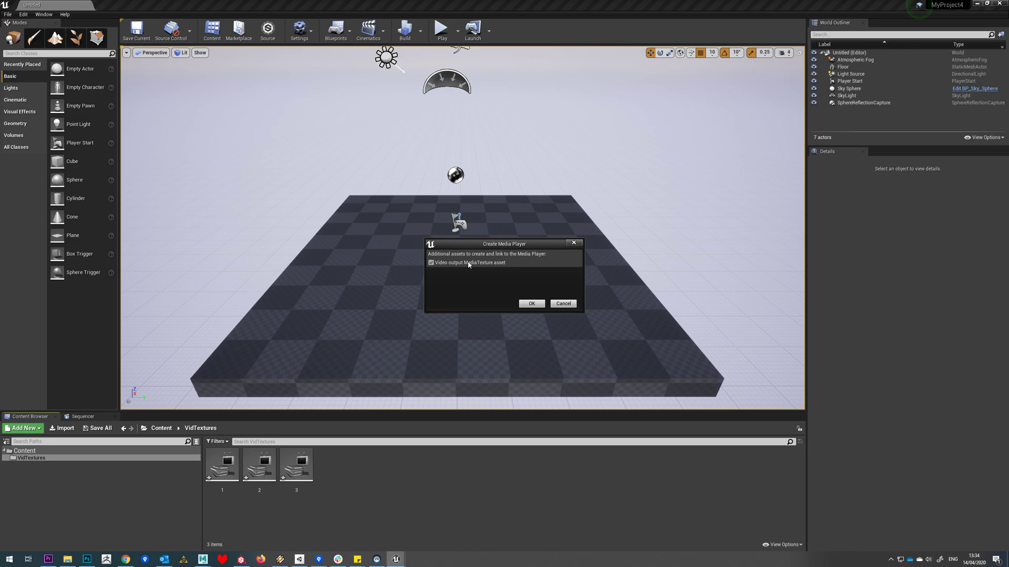
pyautogui.click(531, 304)
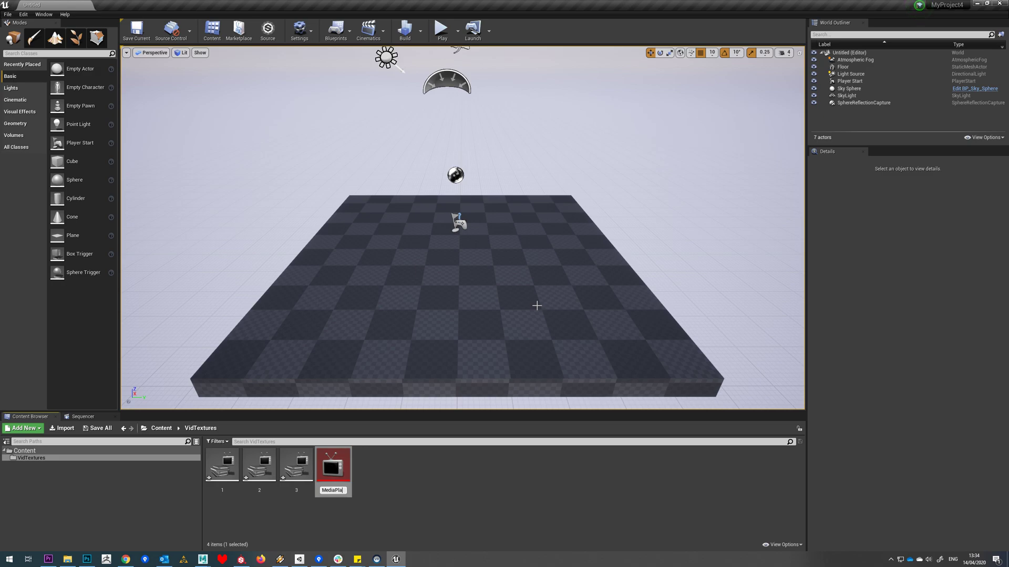
pyautogui.write('MediaPlayer1')
pyautogui.press('Return')
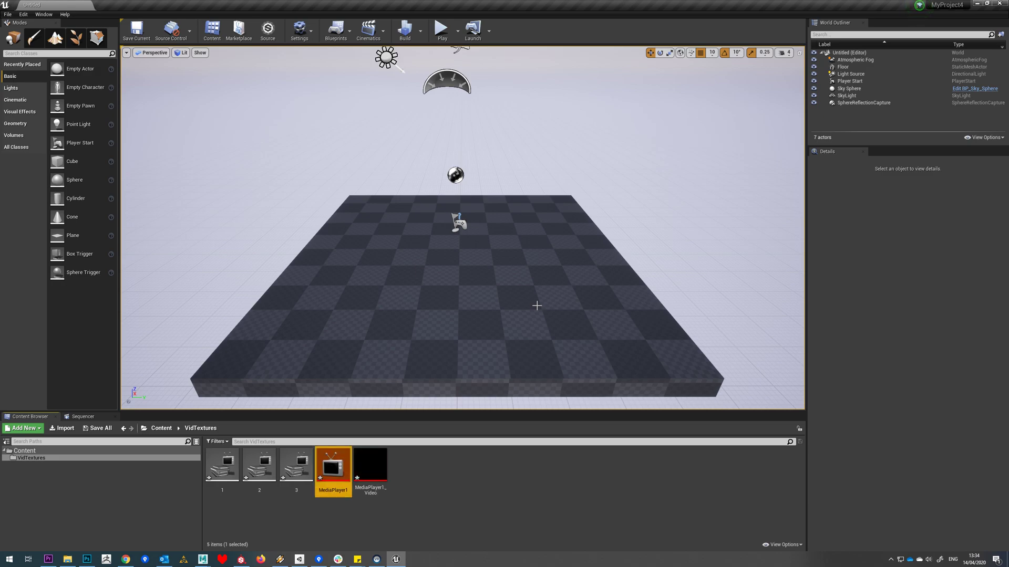
# - Create a second Media Player with a video output MediaTexture and name it MediaPlayer2
pyautogui.rightClick(475, 472)
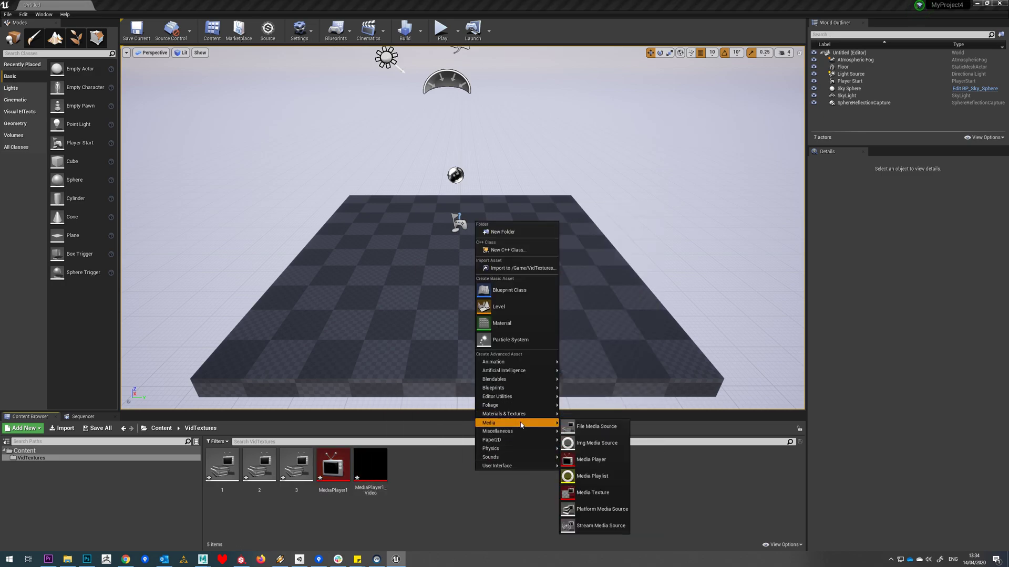
pyautogui.click(602, 460)
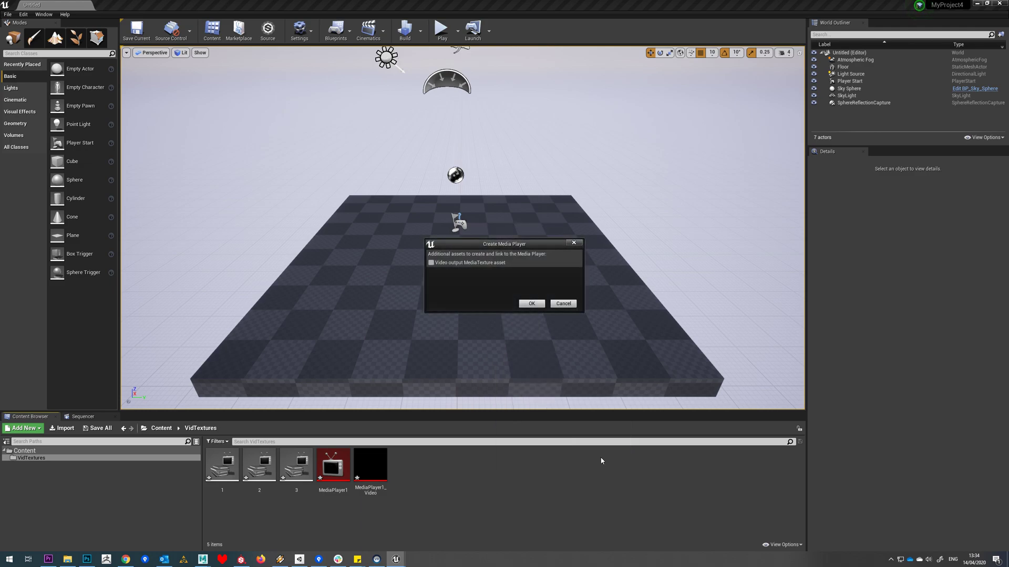
pyautogui.click(532, 304)
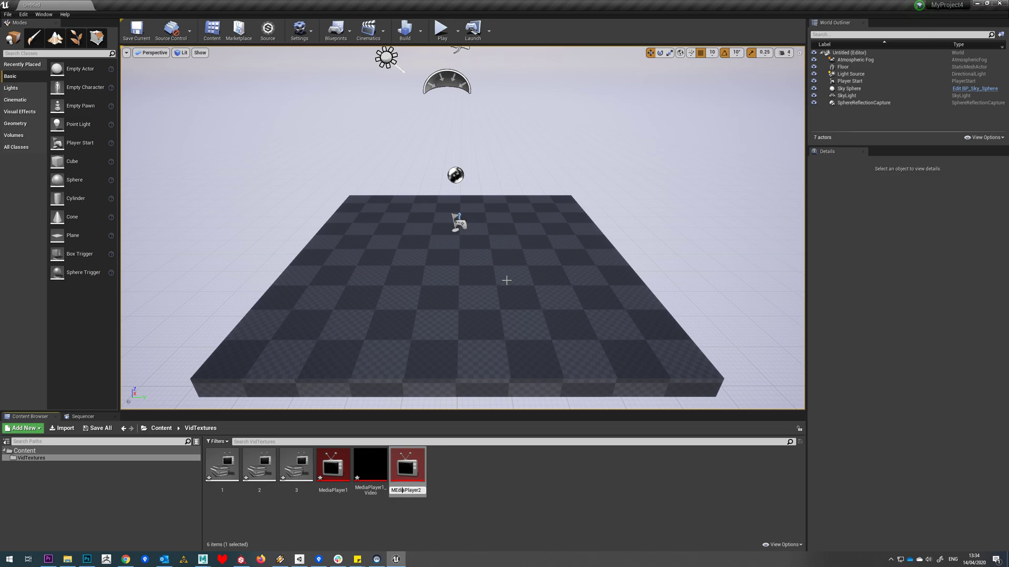
pyautogui.write('MEdiaPlayer2')
pyautogui.press('Return')
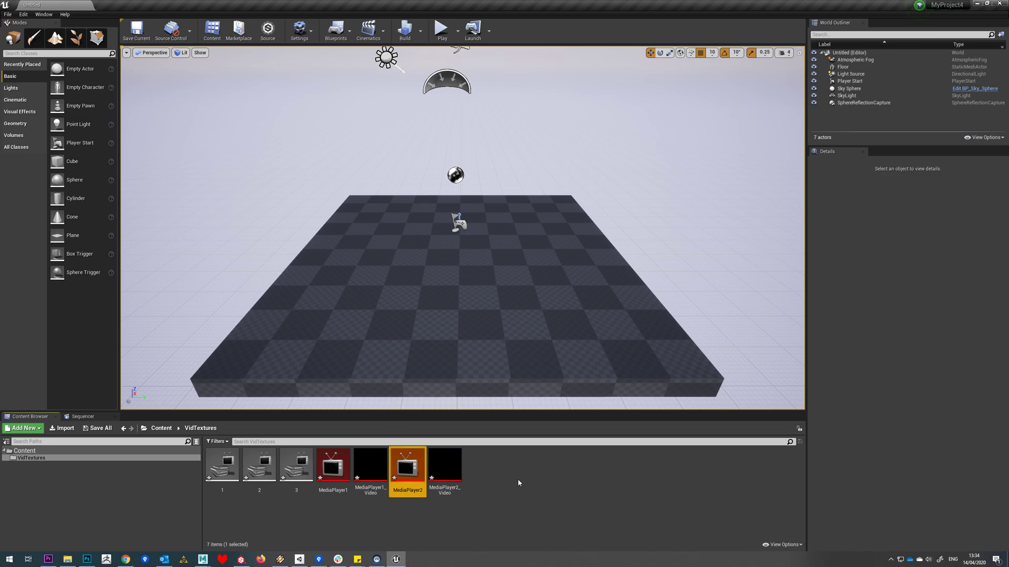
# - Create a third Media Player with a video output MediaTexture and name it MediaPlayer3
pyautogui.rightClick(519, 479)
pyautogui.moveTo(557, 425)
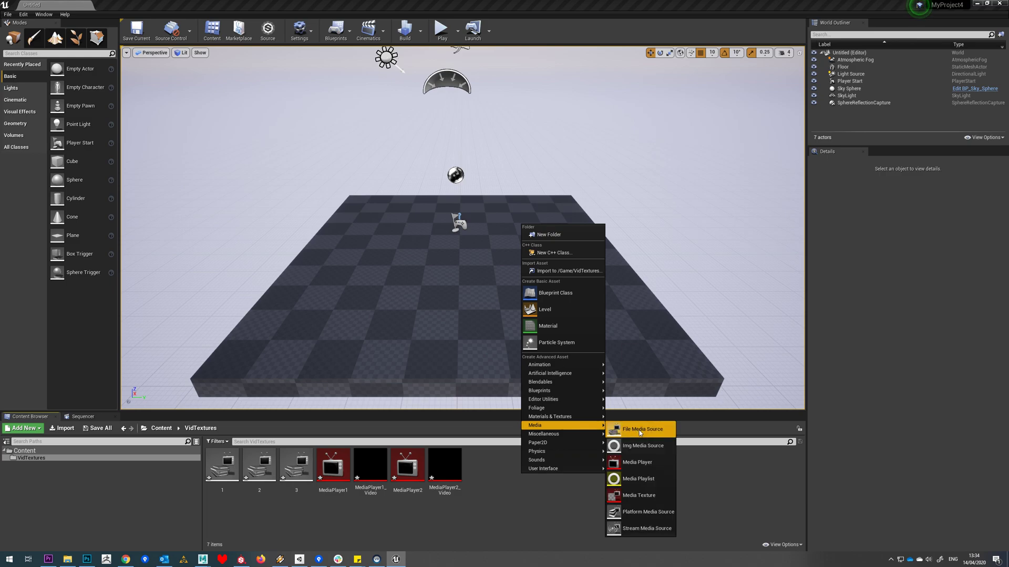
pyautogui.click(656, 466)
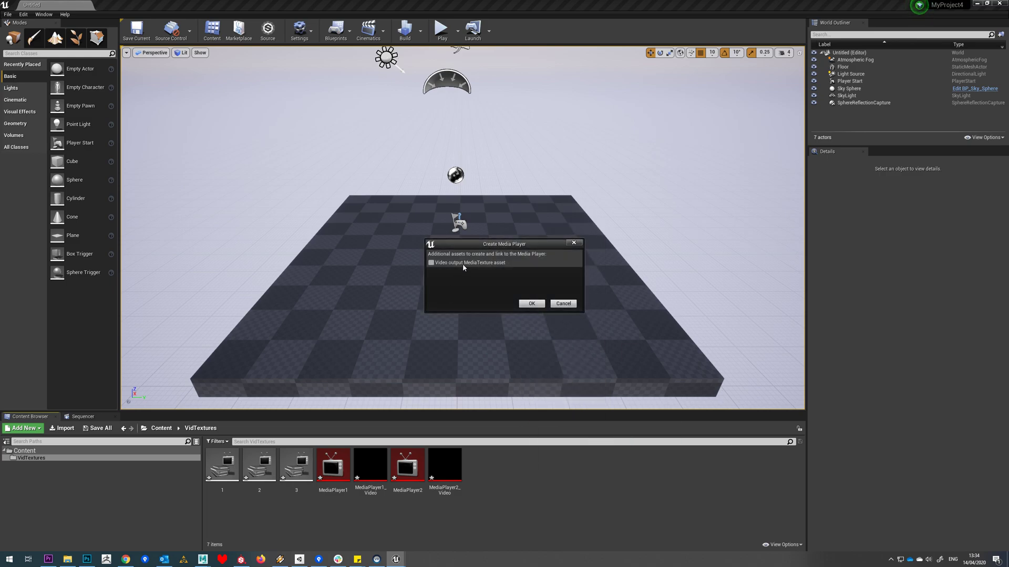
pyautogui.click(528, 303)
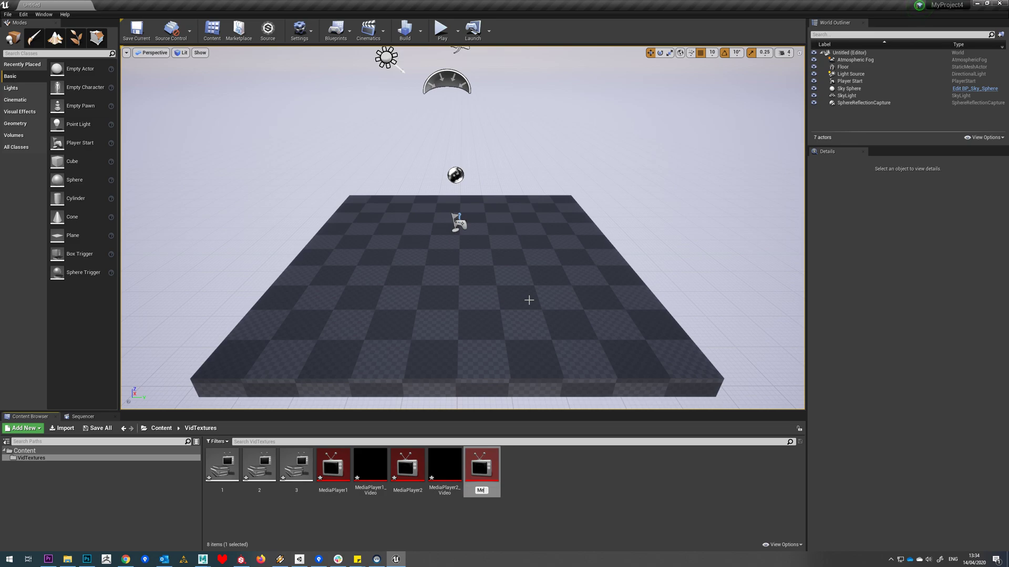
pyautogui.write('MediaPlayer3')
pyautogui.press('Return')
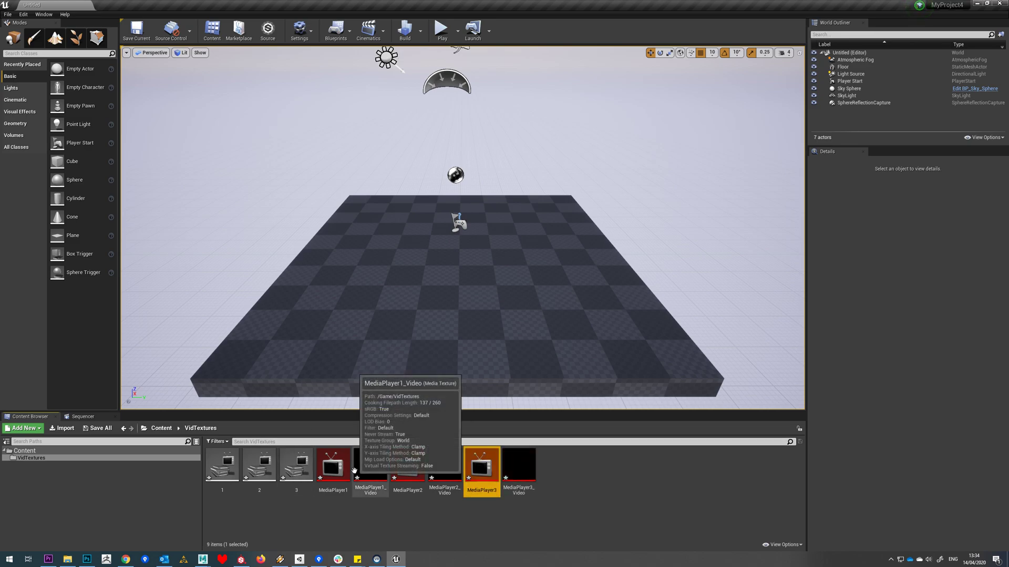
# - Open MediaPlayer1, load media source 1 into it, enable Loop and play the video
pyautogui.doubleClick(333, 465)
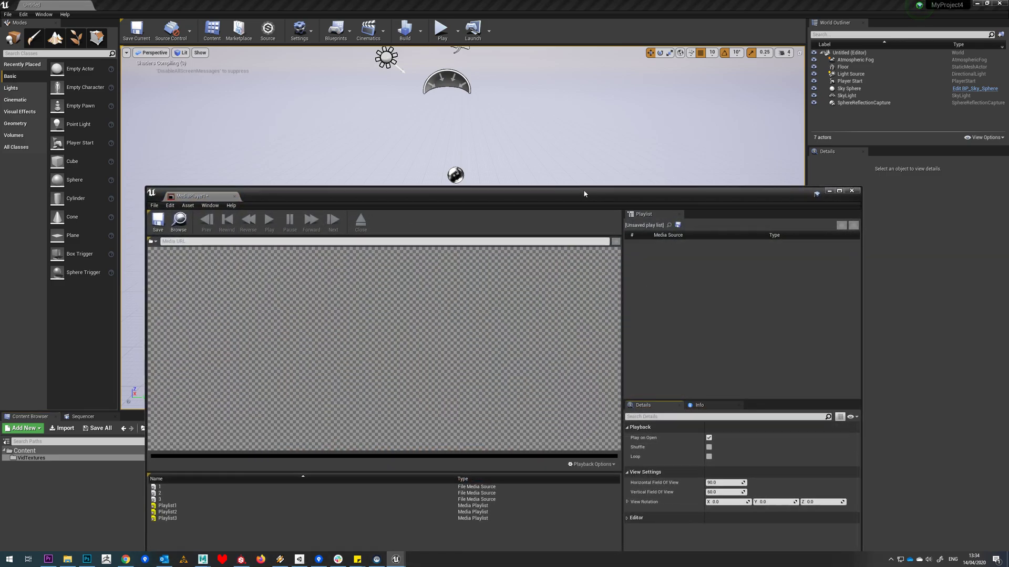
pyautogui.moveTo(673, 194); pyautogui.dragTo(787, 75)
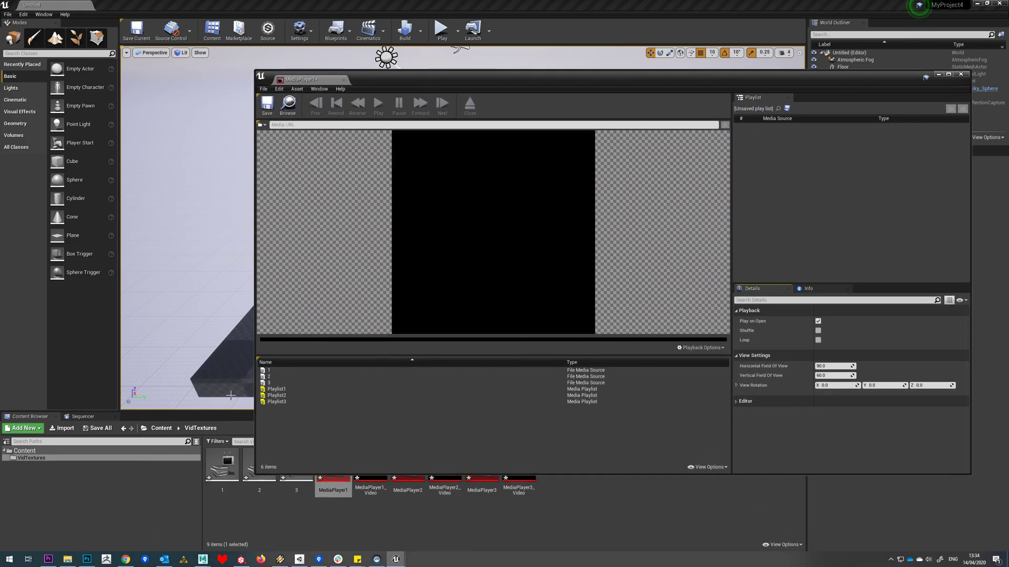
pyautogui.click(276, 389)
pyautogui.doubleClick(270, 370)
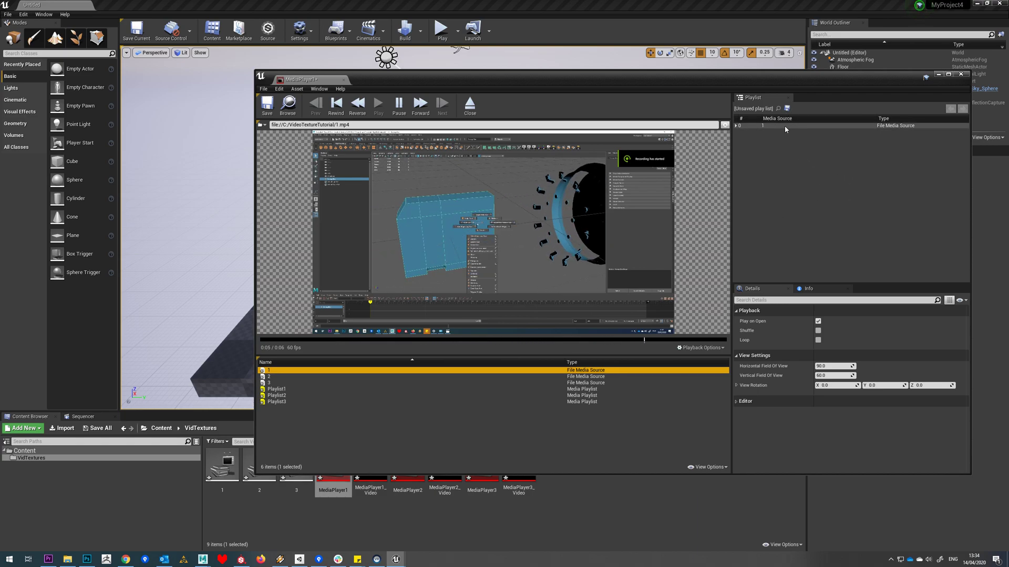
pyautogui.click(819, 341)
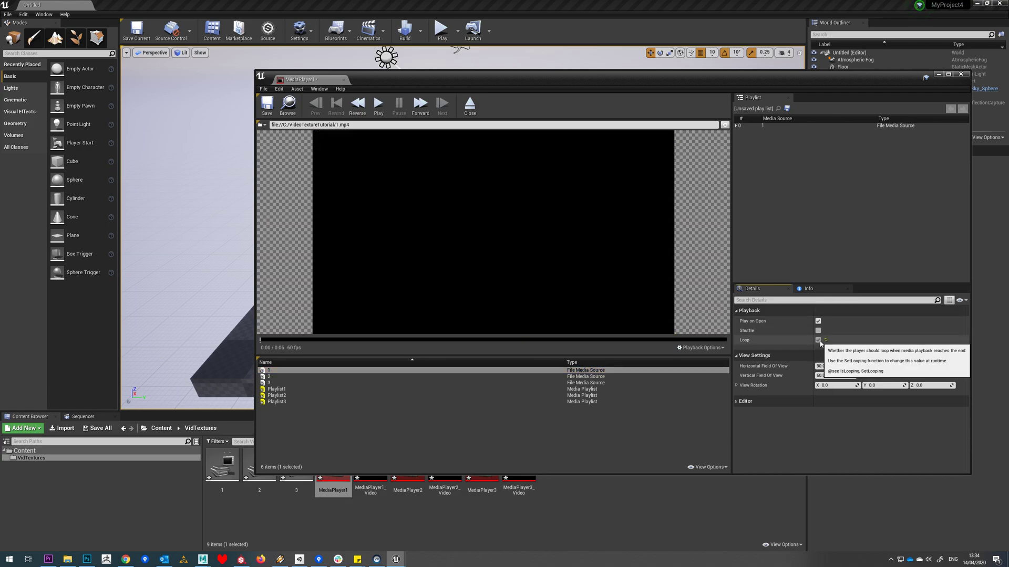
pyautogui.click(382, 108)
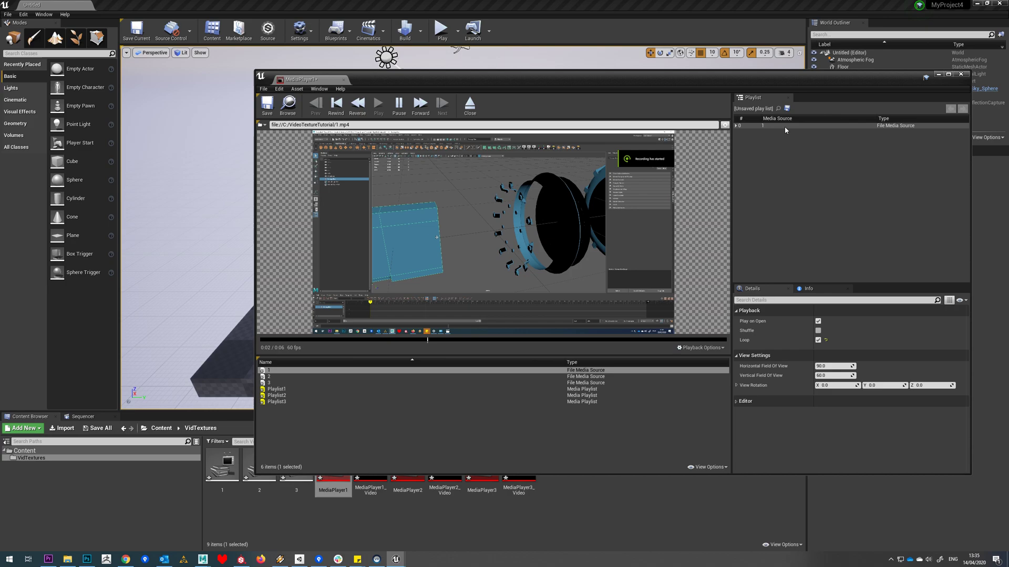
# - Save MediaPlayer1's playlist as Playlist1 in Content, replacing the existing asset, and close the player editor
pyautogui.click(787, 108)
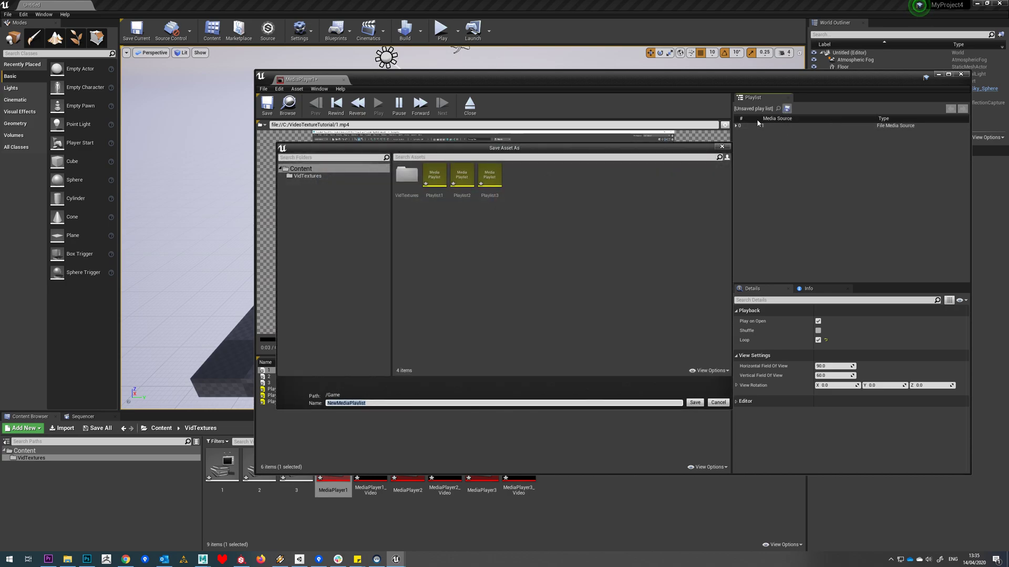
pyautogui.click(436, 196)
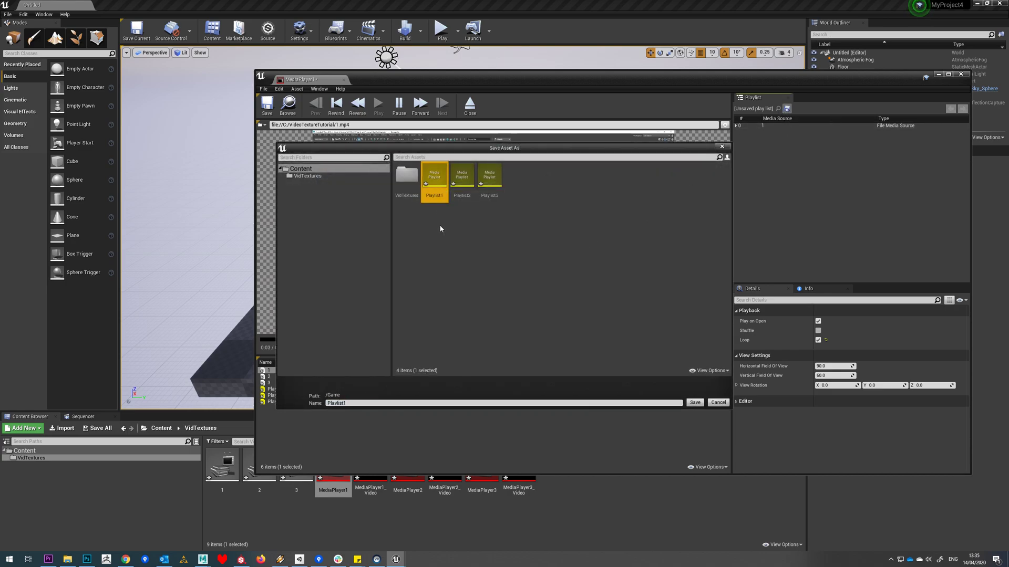
pyautogui.doubleClick(434, 184)
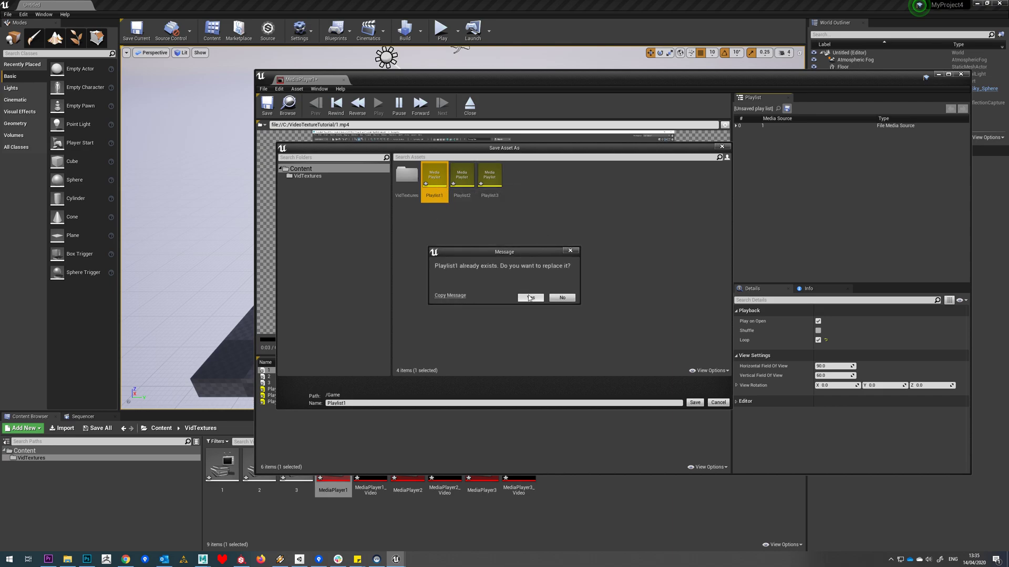
pyautogui.click(530, 298)
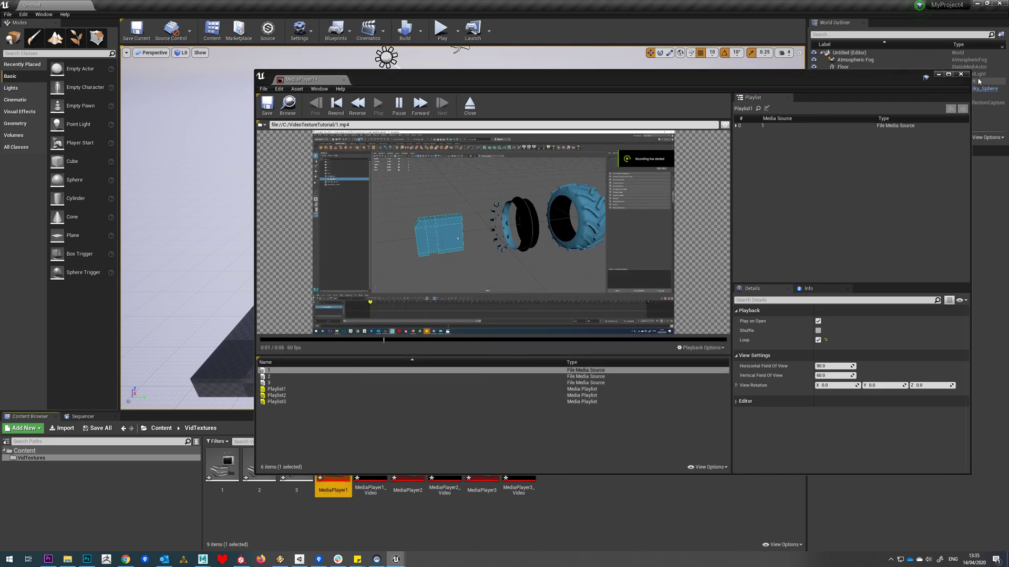
pyautogui.click(961, 74)
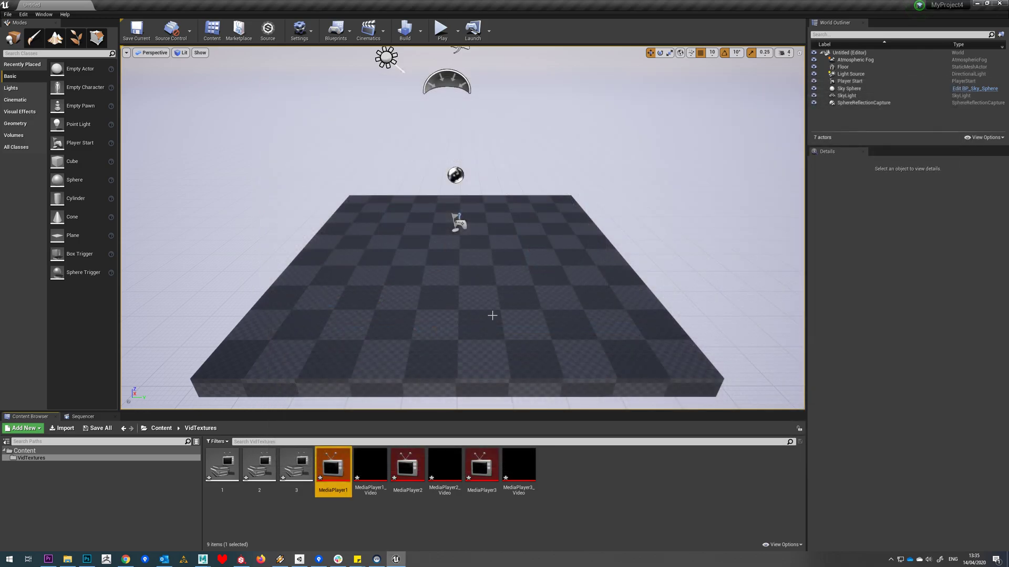
# - Open MediaPlayer2, load media source 2 into it and enable Loop
pyautogui.doubleClick(411, 469)
pyautogui.doubleClick(276, 376)
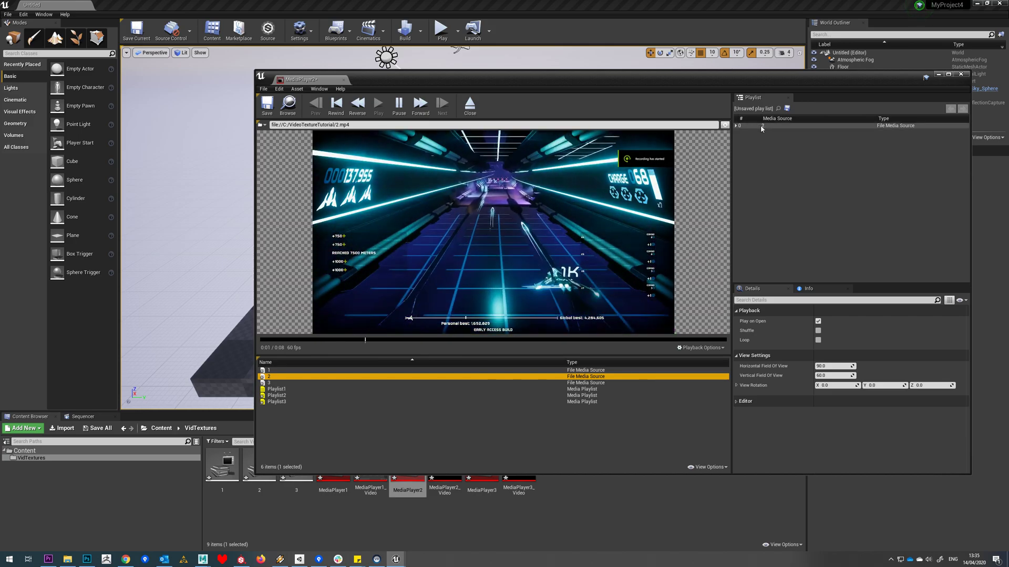
pyautogui.click(817, 340)
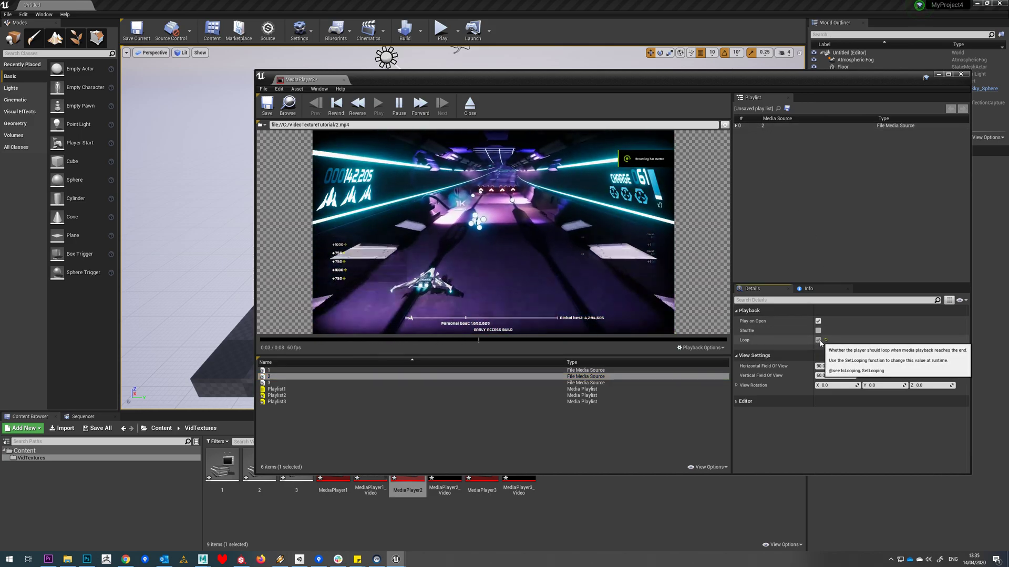
# - Save MediaPlayer2's playlist over the existing Playlist2 asset in Content and close the player editor
pyautogui.click(786, 108)
pyautogui.click(463, 181)
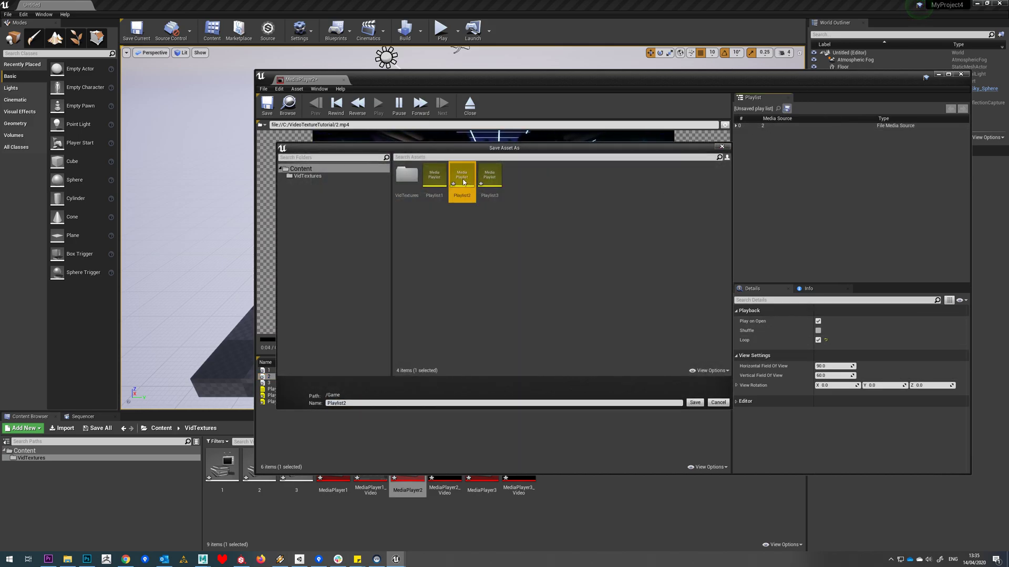
pyautogui.doubleClick(463, 183)
pyautogui.click(530, 298)
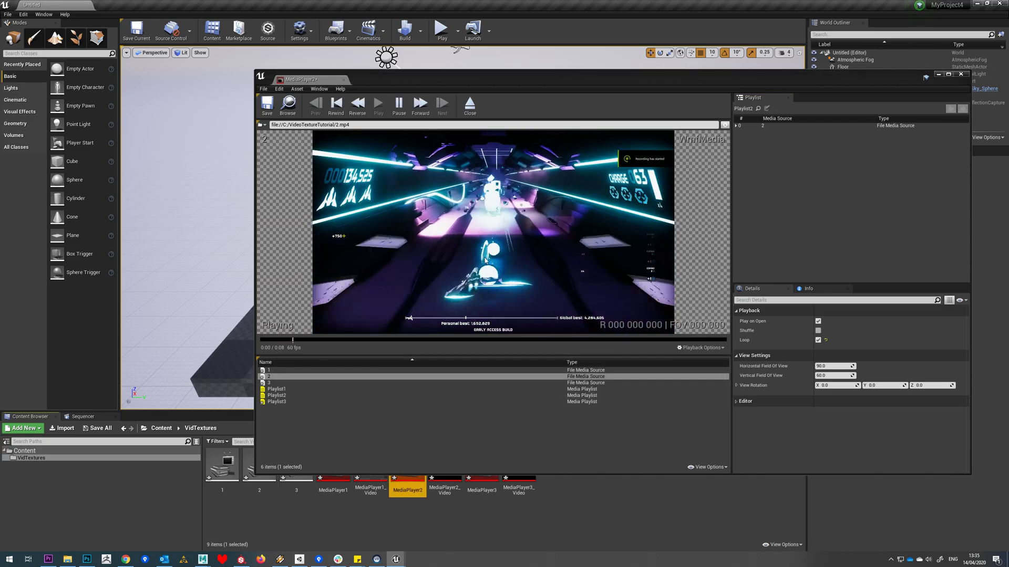
pyautogui.click(343, 79)
# - Open MediaPlayer3, load media source 3 into it and enable Loop
pyautogui.doubleClick(480, 470)
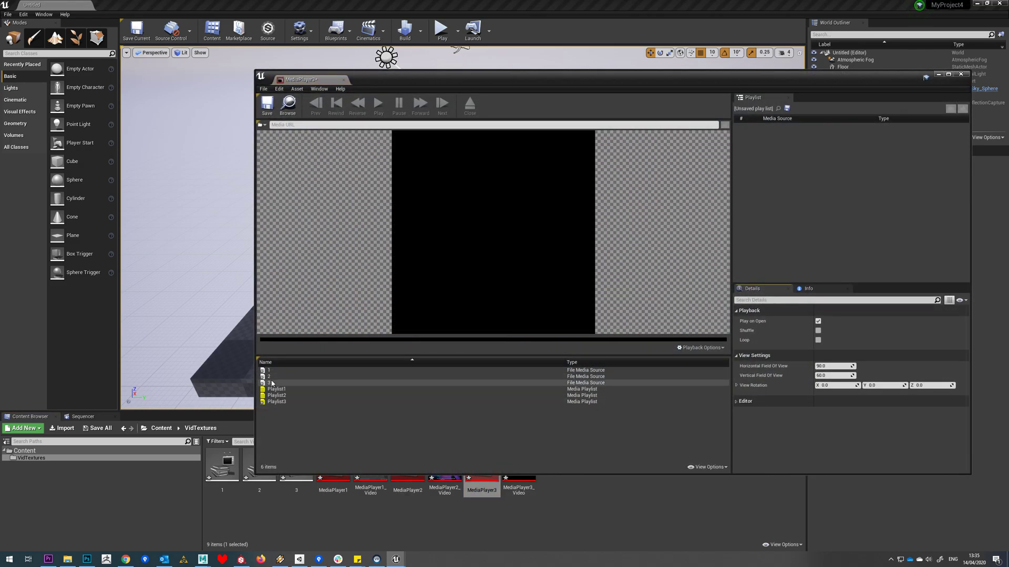
pyautogui.doubleClick(269, 383)
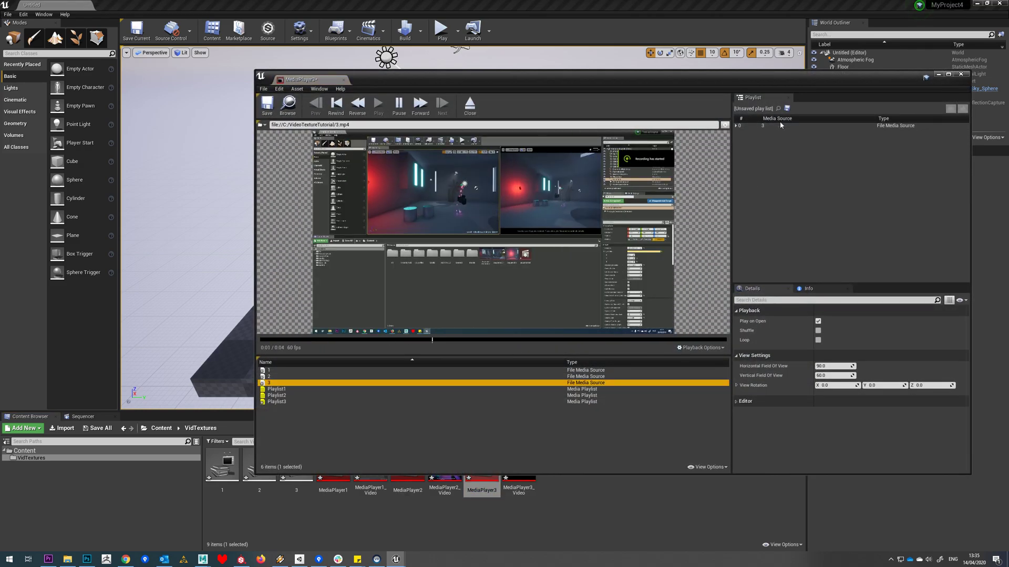
pyautogui.click(818, 340)
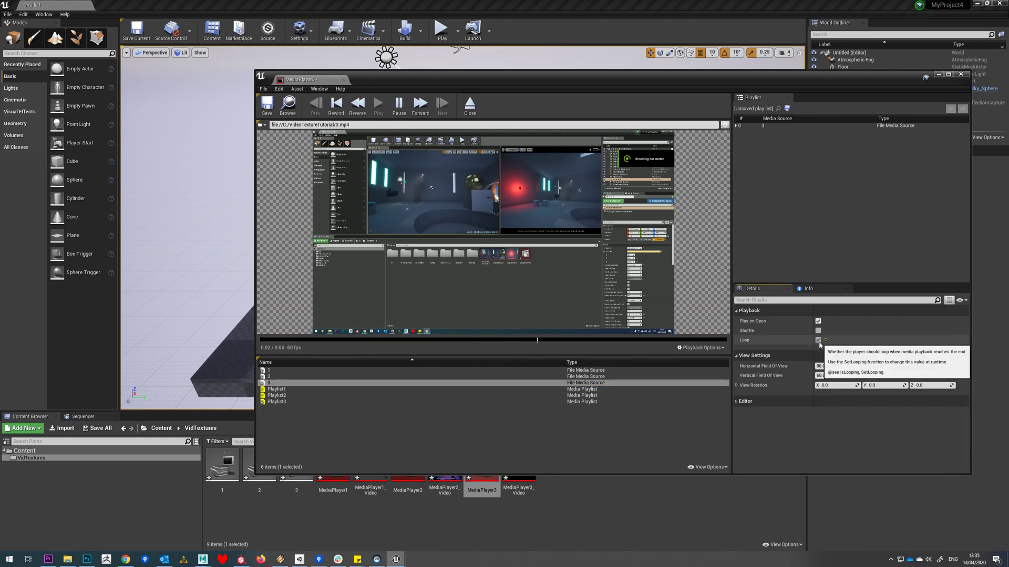
# - Save MediaPlayer3's playlist as Playlist3 in Content, replacing the existing asset
pyautogui.click(786, 108)
pyautogui.click(499, 186)
pyautogui.doubleClick(500, 187)
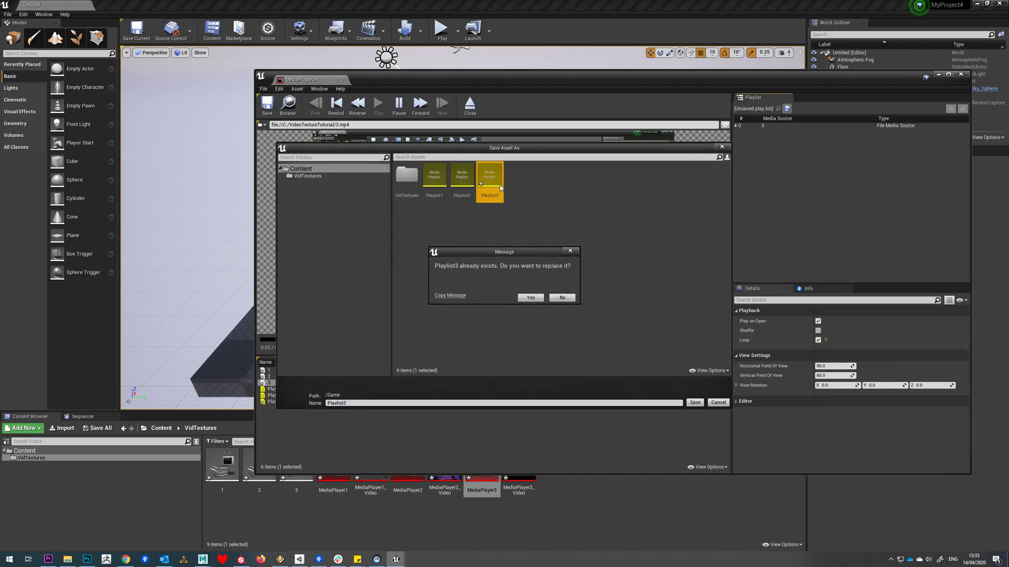
pyautogui.click(530, 298)
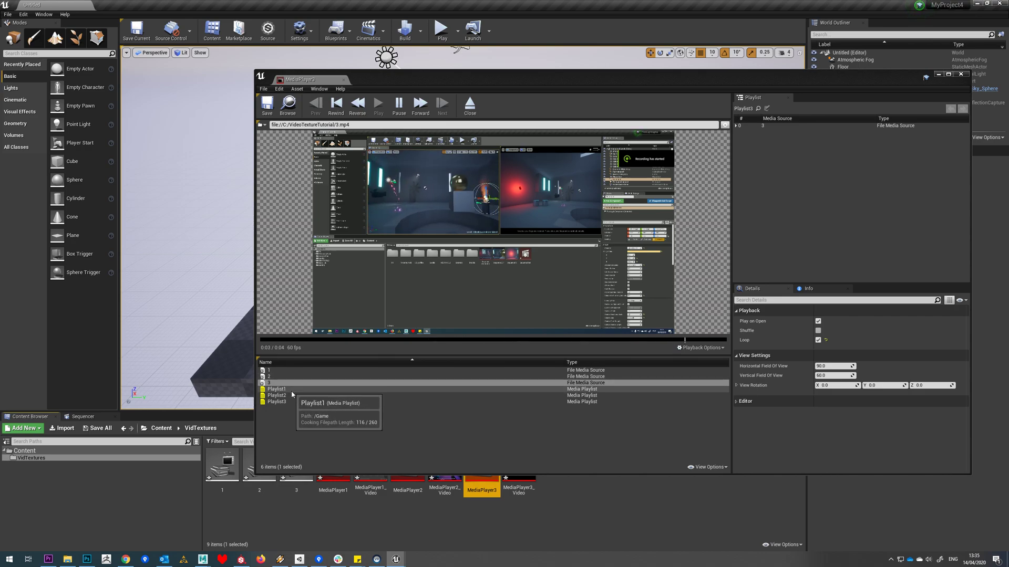
# - Close the MediaPlayer3 editor and select the MediaPlayer3_Video texture in the VidTextures folder
pyautogui.click(345, 81)
pyautogui.click(566, 539)
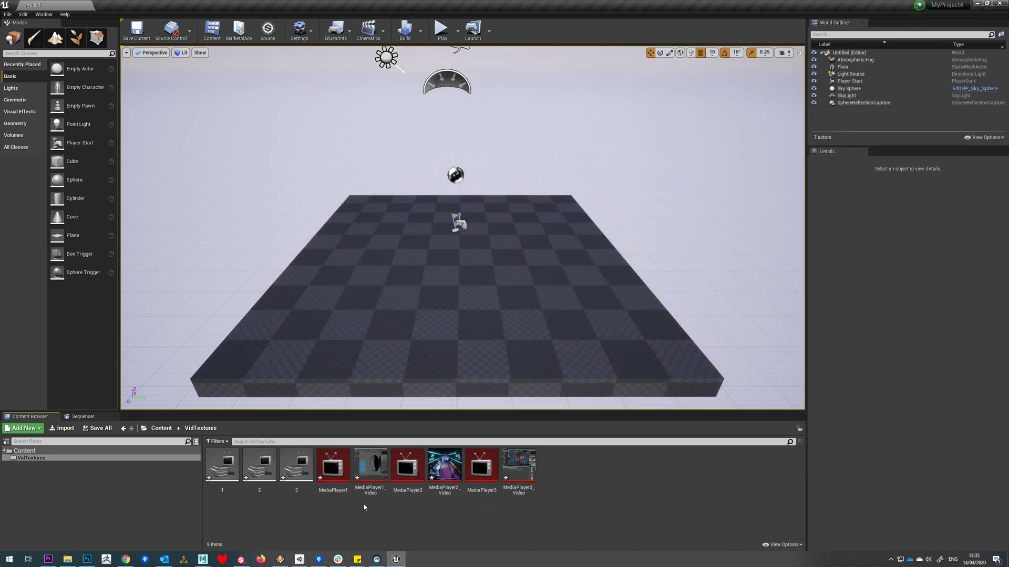
pyautogui.click(519, 467)
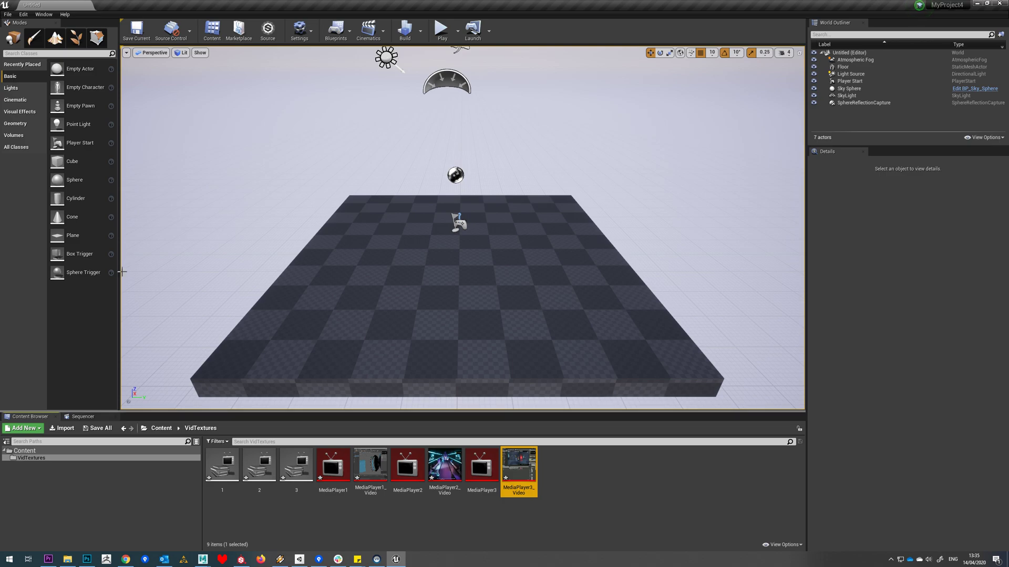
# - Add a Plane to the level, stand it upright and duplicate it to form a row of three planes across the floor
pyautogui.moveTo(63, 235); pyautogui.dragTo(350, 238)
pyautogui.press('e')
pyautogui.press('w')
pyautogui.moveTo(354, 184); pyautogui.dragTo(575, 265)
pyautogui.scroll(2, 370, 254)
# - Move the Player Start along X to -440, in front of the three planes
pyautogui.click(458, 223)
pyautogui.keyDown('alt'); pyautogui.moveTo(458, 224); pyautogui.dragTo(389, 234); pyautogui.keyUp('alt')
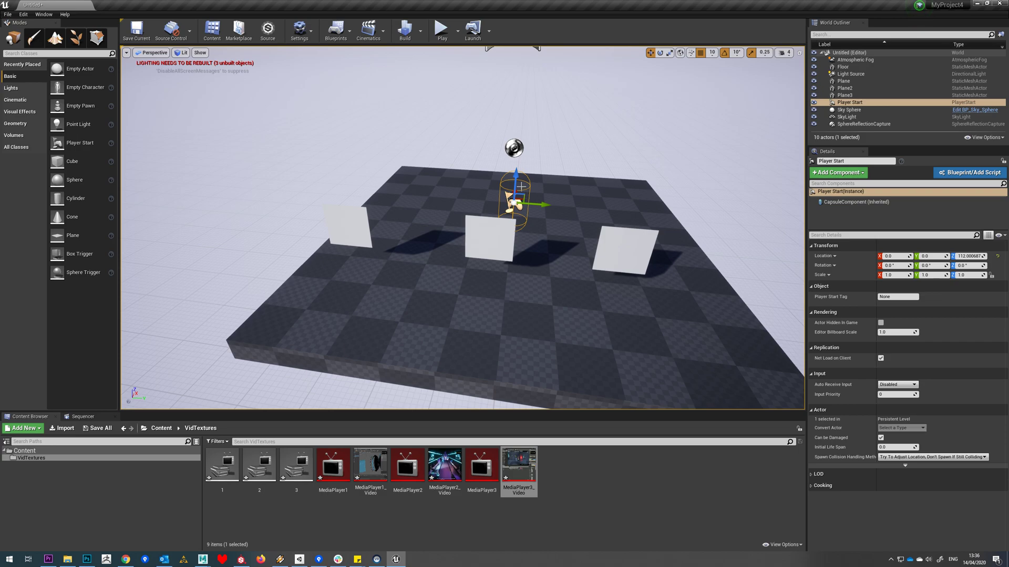
pyautogui.moveTo(519, 194); pyautogui.dragTo(506, 305)
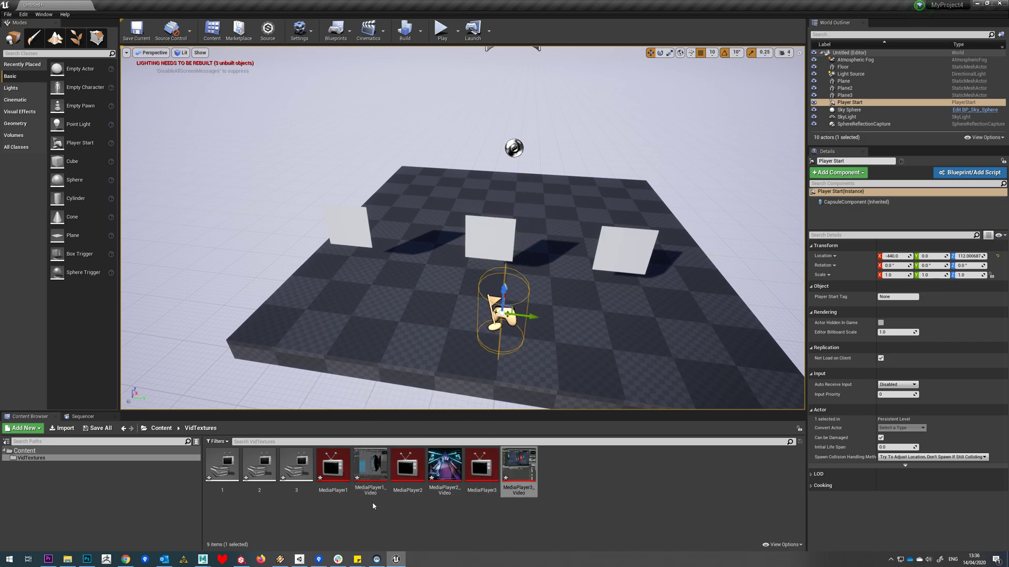
# - Apply MediaPlayer1_Video, MediaPlayer2_Video and MediaPlayer3_Video to the left, middle and right planes respectively, generating a material for each
pyautogui.moveTo(333, 465); pyautogui.dragTo(354, 225)
pyautogui.press('Escape')
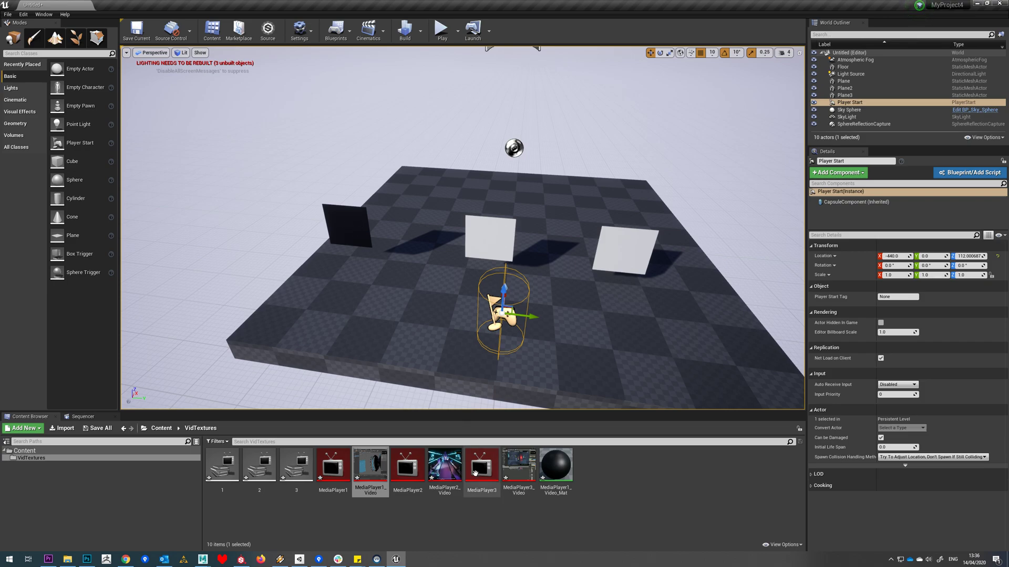
pyautogui.moveTo(445, 465); pyautogui.dragTo(494, 270)
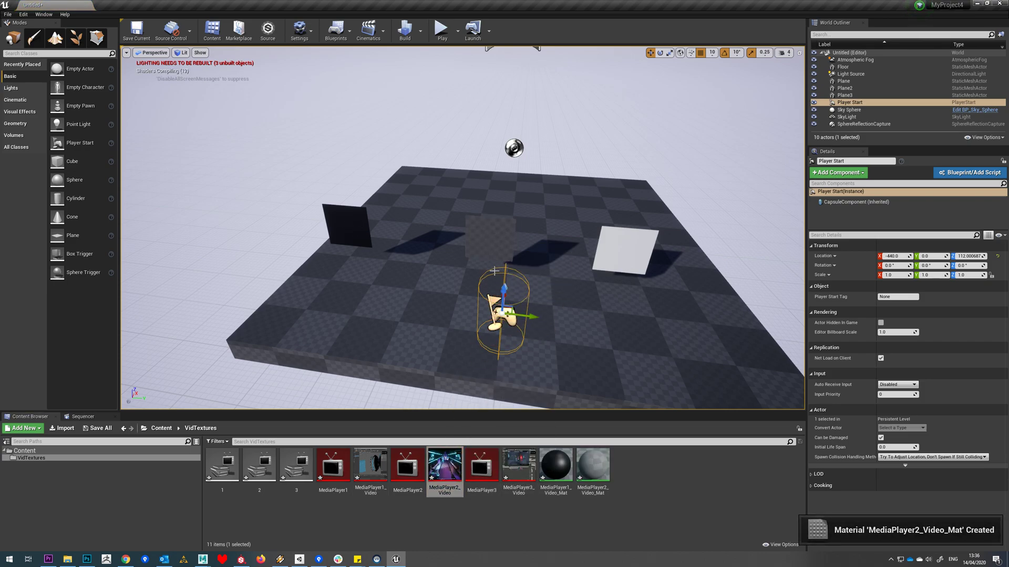
pyautogui.moveTo(518, 465); pyautogui.dragTo(619, 255)
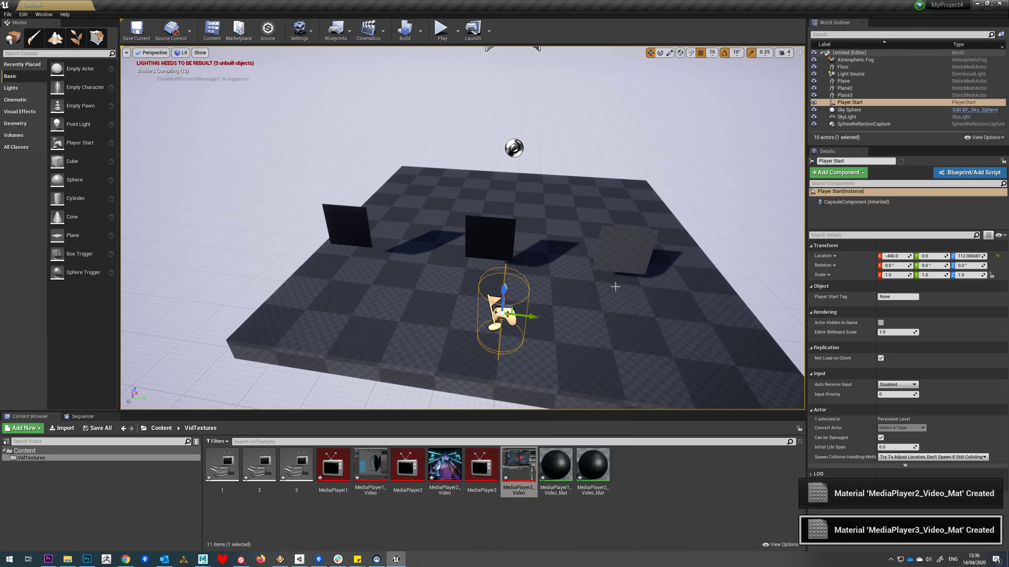
# - In MediaPlayer1_Video_Mat, connect the Texture Sample's RGB output to Emissive Color as well, then save and close the material
pyautogui.click(554, 465)
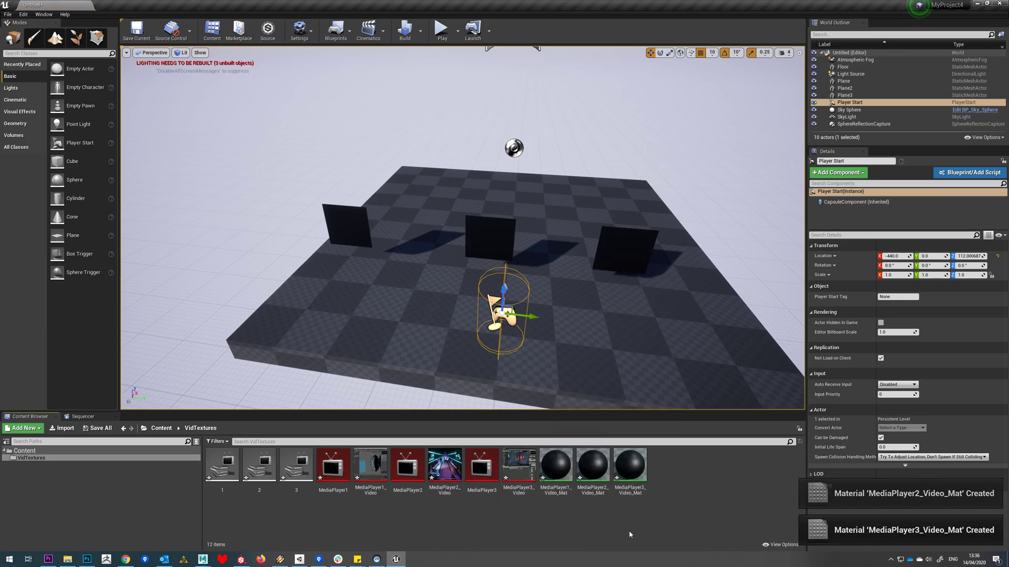
pyautogui.doubleClick(555, 465)
pyautogui.click(487, 204)
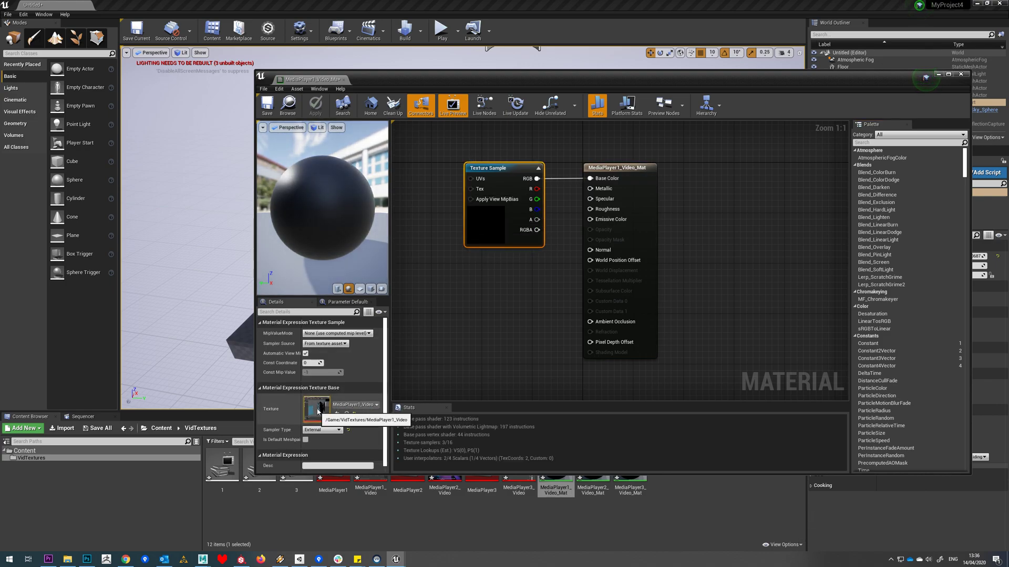
pyautogui.moveTo(490, 221); pyautogui.dragTo(457, 235)
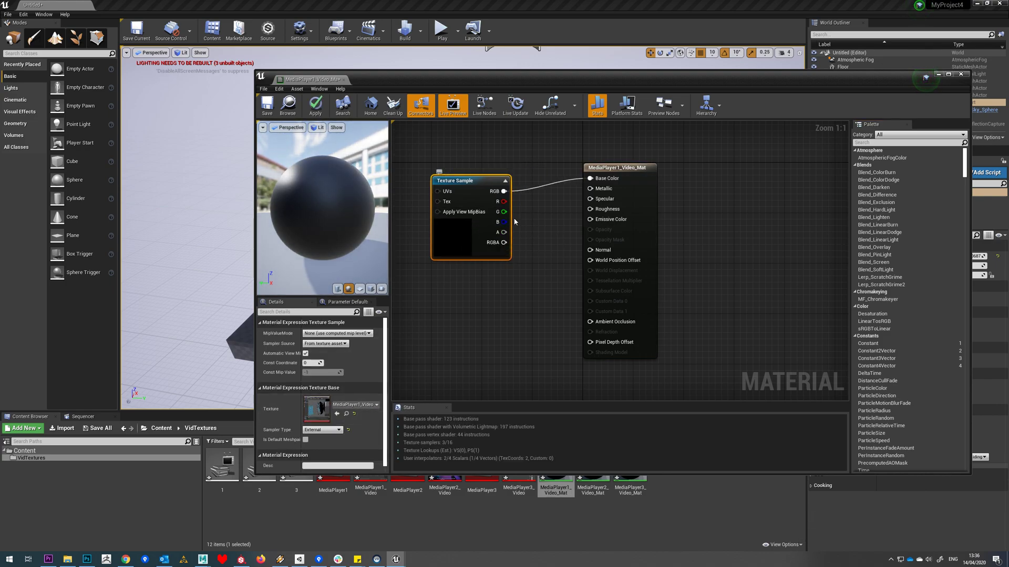
pyautogui.moveTo(504, 191); pyautogui.dragTo(599, 224)
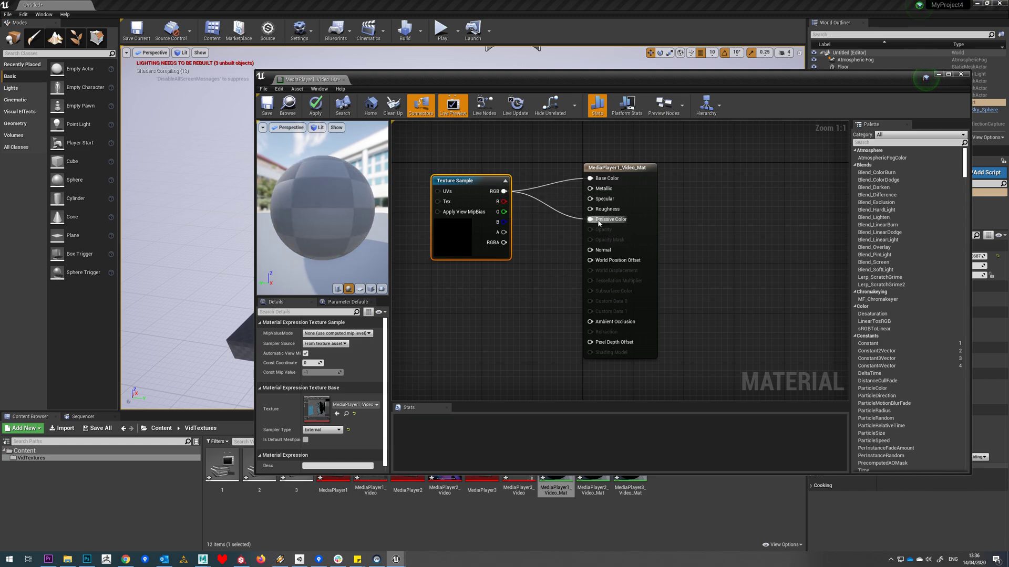
pyautogui.click(272, 116)
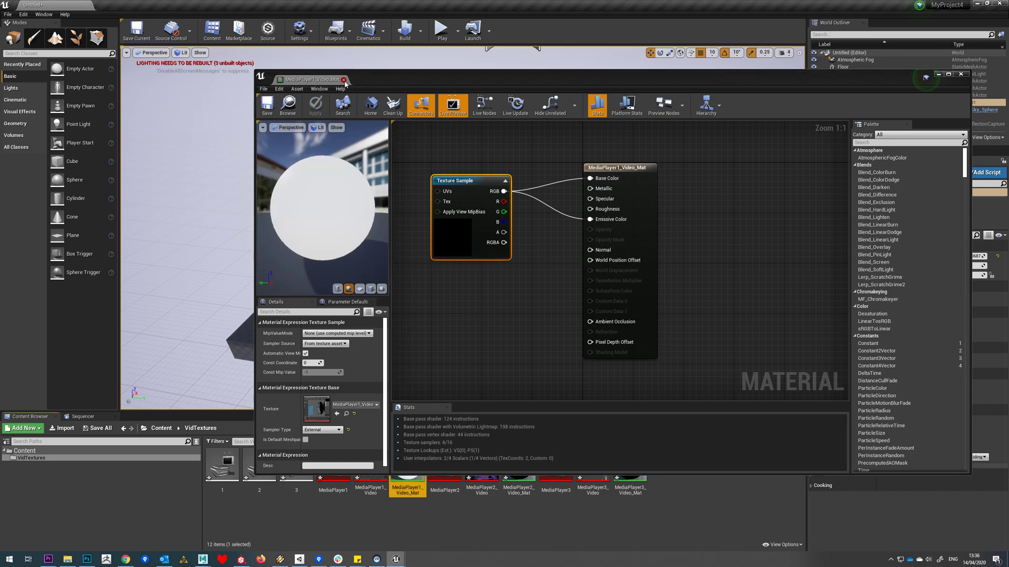
pyautogui.click(345, 79)
# - Open the Level Blueprint's event graph
pyautogui.moveTo(508, 206); pyautogui.dragTo(497, 181, button='right')
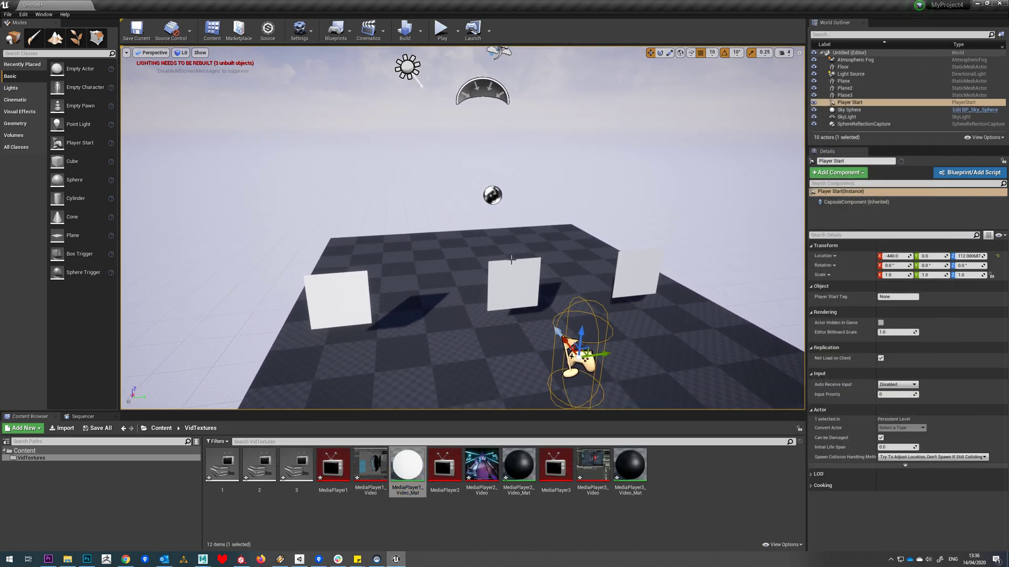
pyautogui.moveTo(511, 259); pyautogui.dragTo(503, 263, button='right')
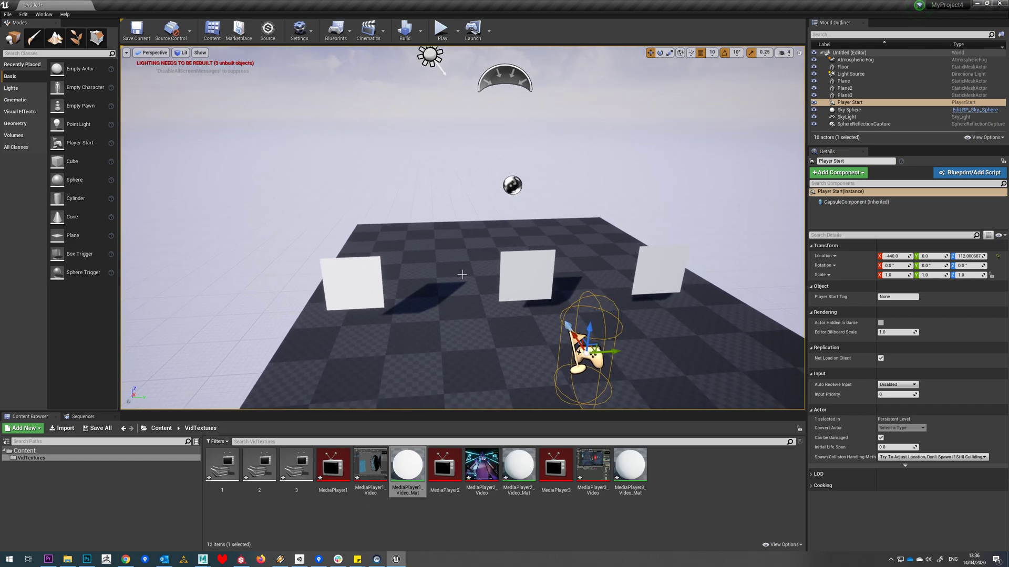
pyautogui.click(346, 39)
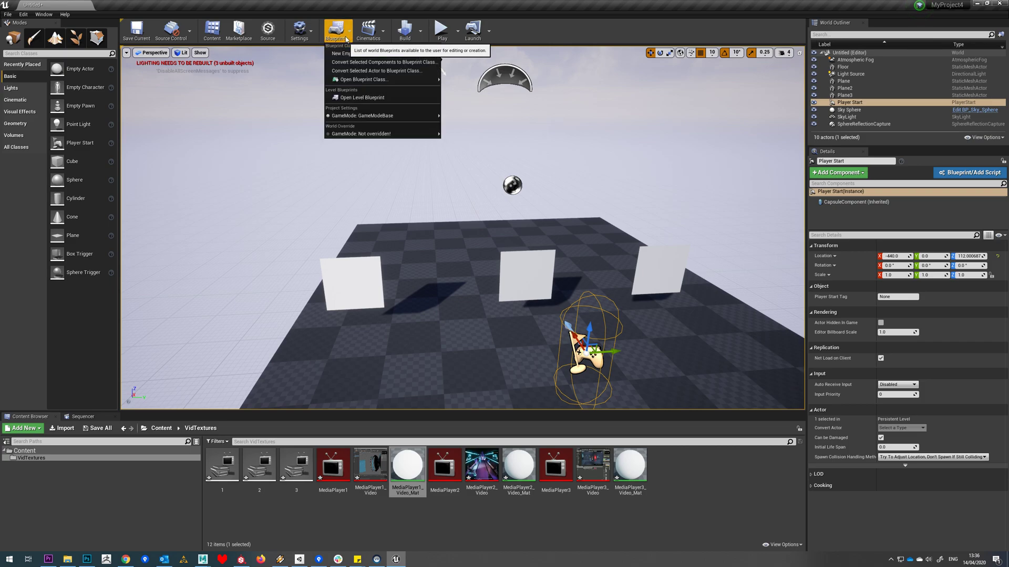
pyautogui.click(353, 97)
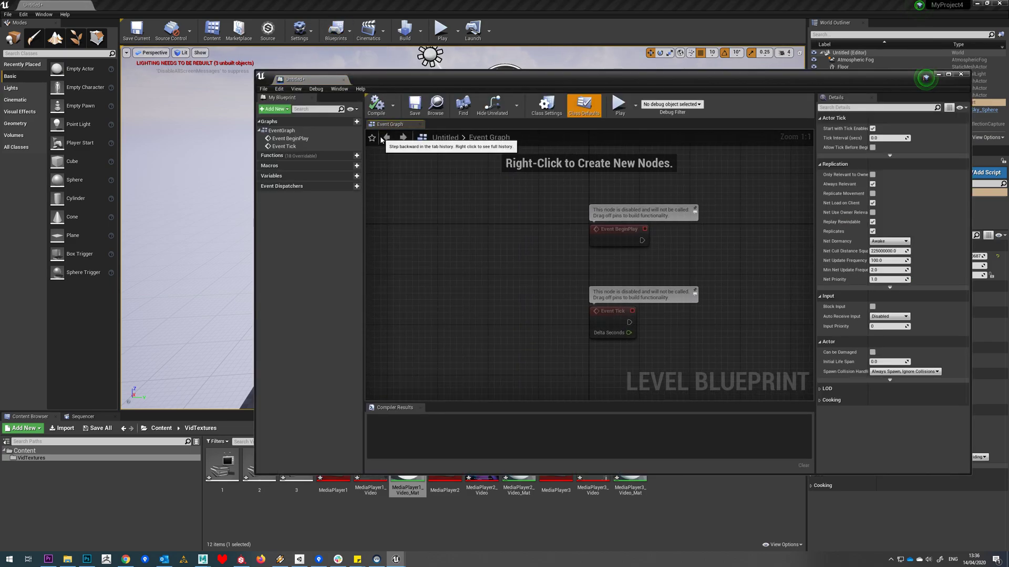
pyautogui.moveTo(459, 197); pyautogui.dragTo(386, 212, button='right')
# - Create a variable named MediaRef1 in the Level Blueprint with the Media Player object reference type
pyautogui.click(348, 176)
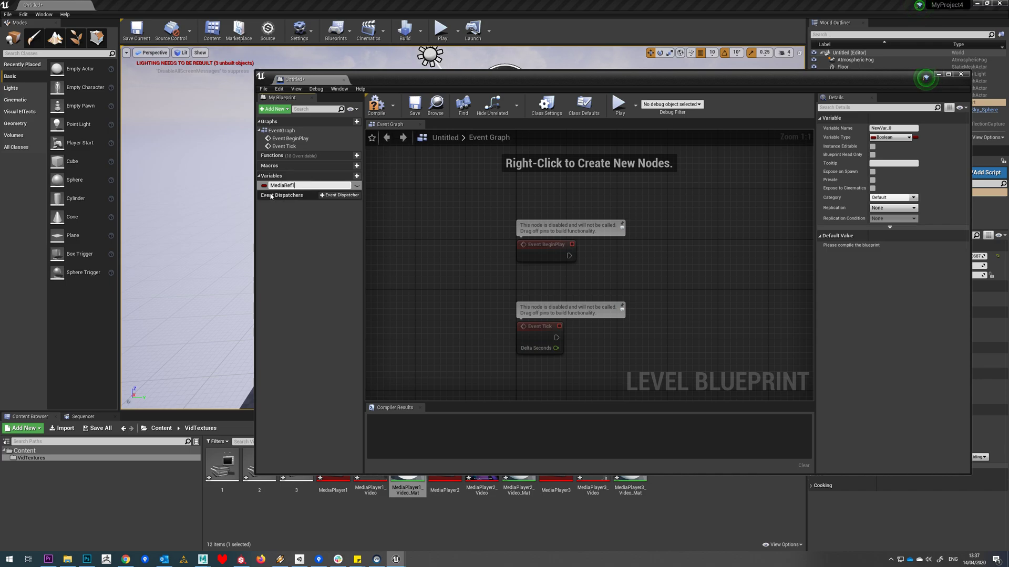
pyautogui.press('Return')
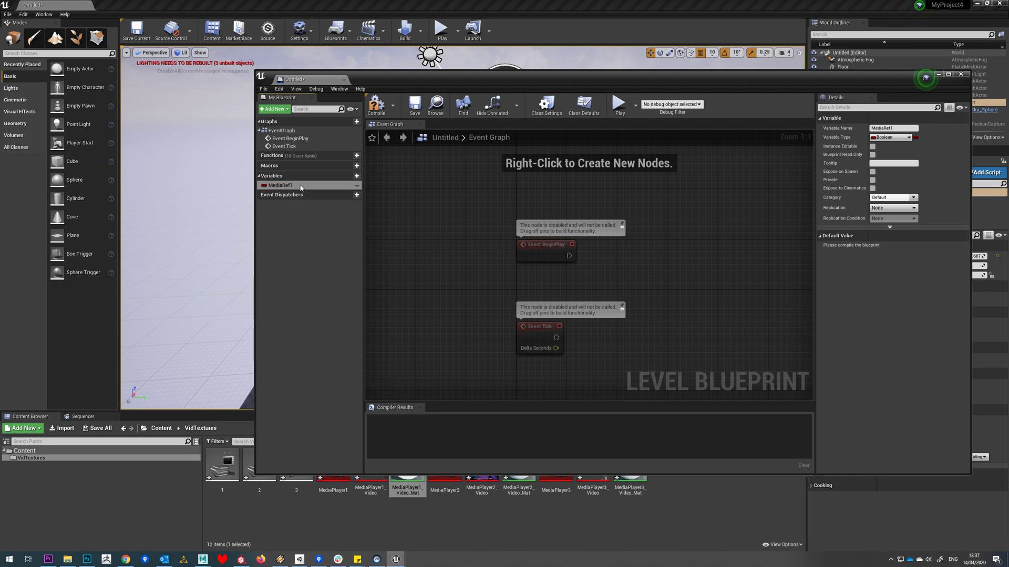
pyautogui.click(891, 137)
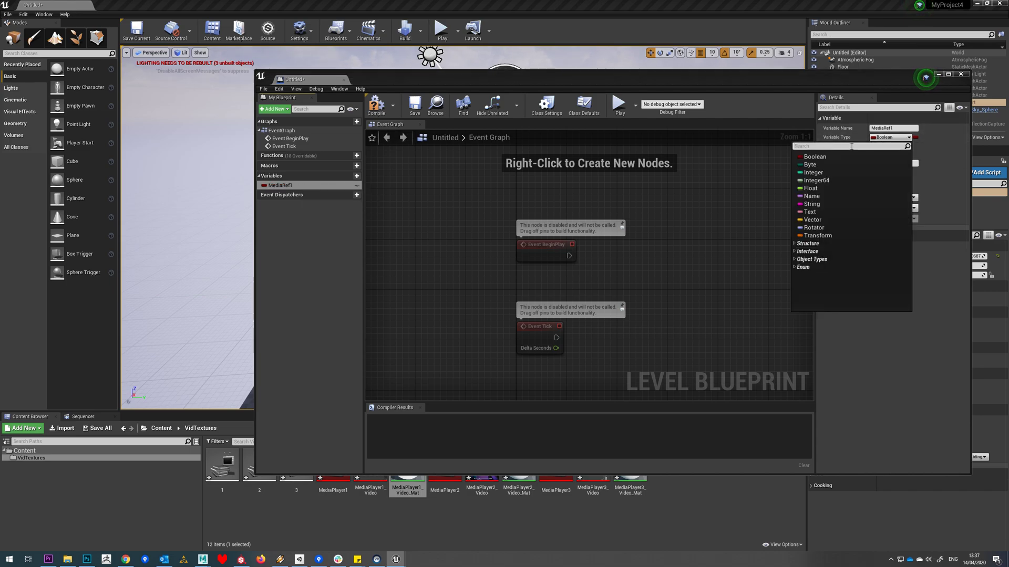
pyautogui.write('media pla')
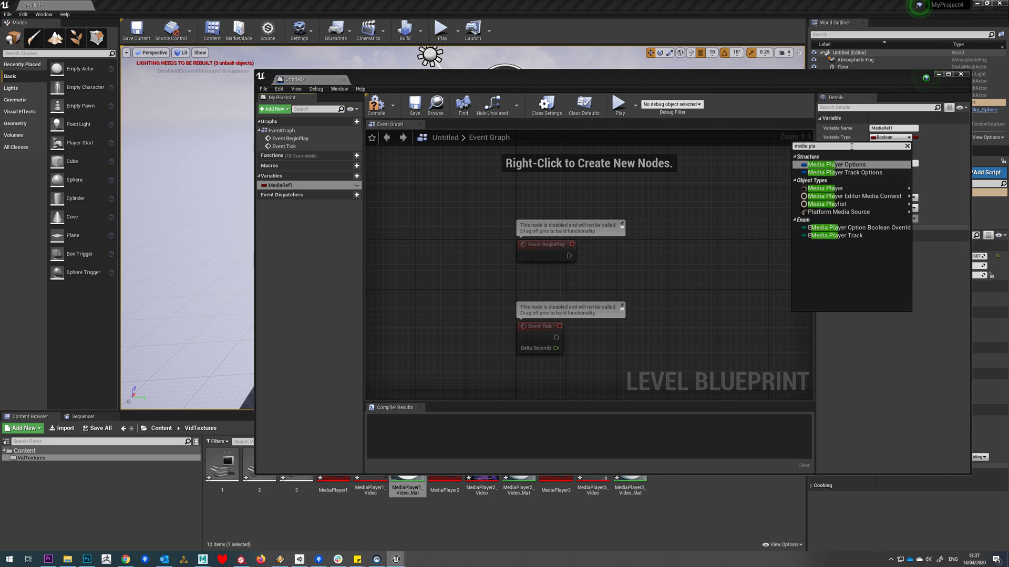
pyautogui.moveTo(893, 189)
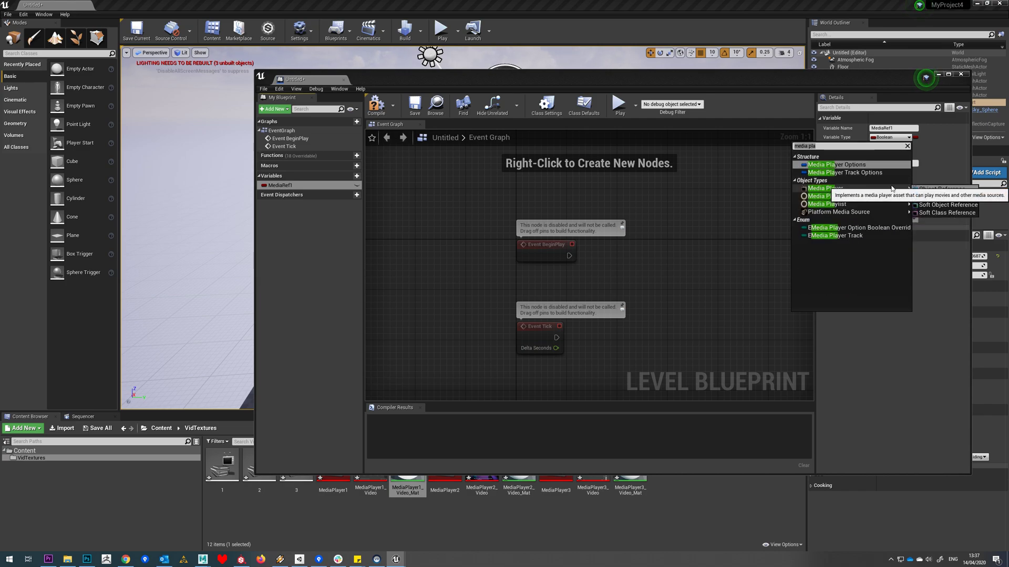
pyautogui.click(949, 189)
# - Compile the blueprint and set MediaRef1's default value to MediaPlayer1
pyautogui.click(382, 110)
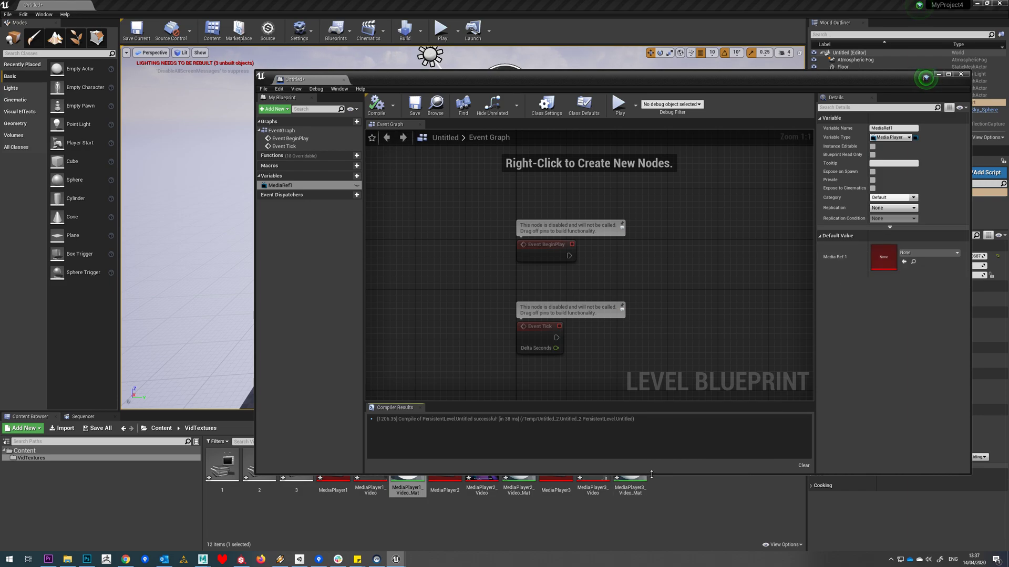
pyautogui.moveTo(651, 474); pyautogui.dragTo(644, 441)
pyautogui.moveTo(333, 468); pyautogui.dragTo(881, 266)
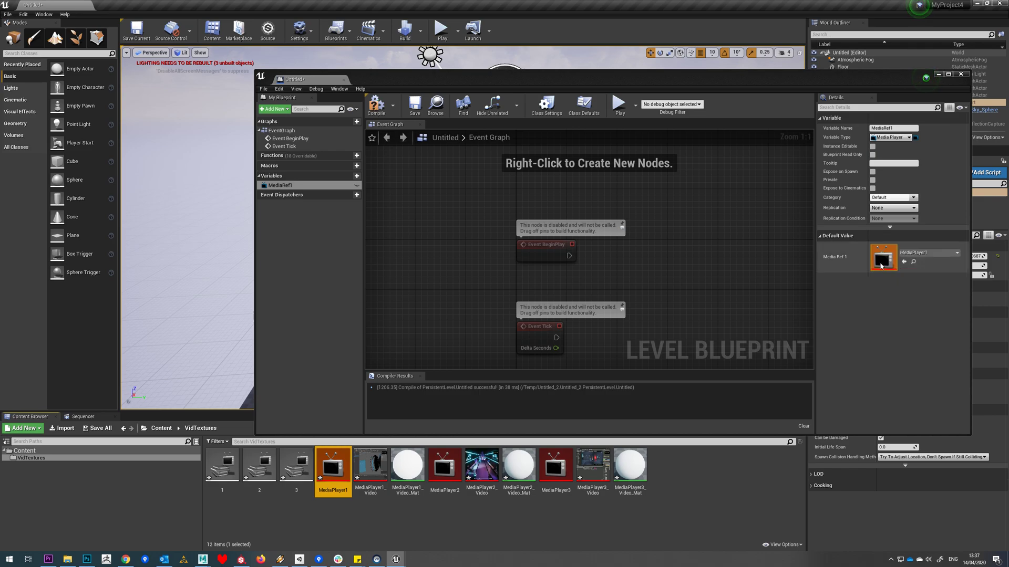
# - Add a Media Player variable named MediaRef2, compile, and set its default value to MediaPlayer2
pyautogui.click(358, 178)
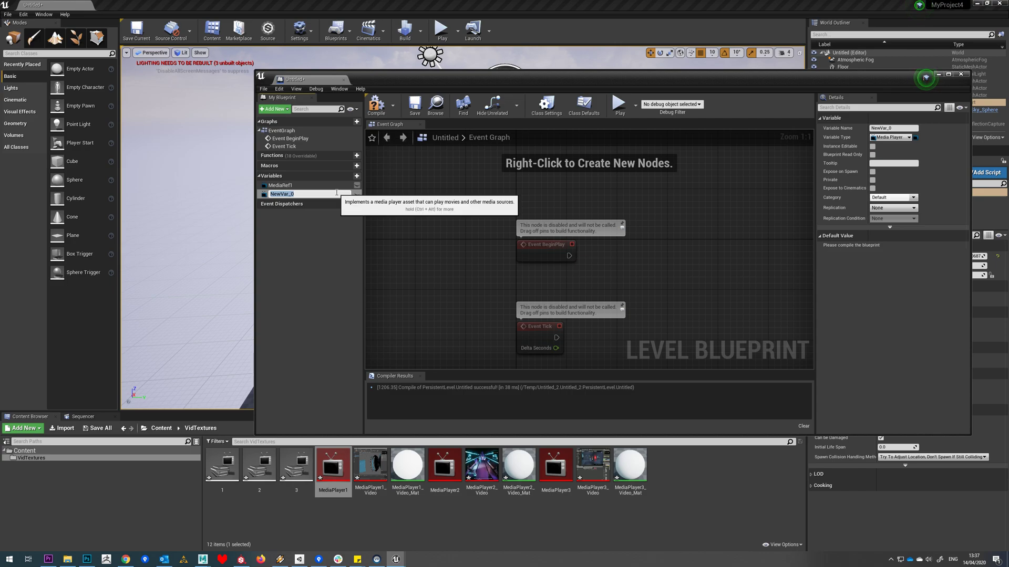
pyautogui.write('MediaRef2')
pyautogui.press('Return')
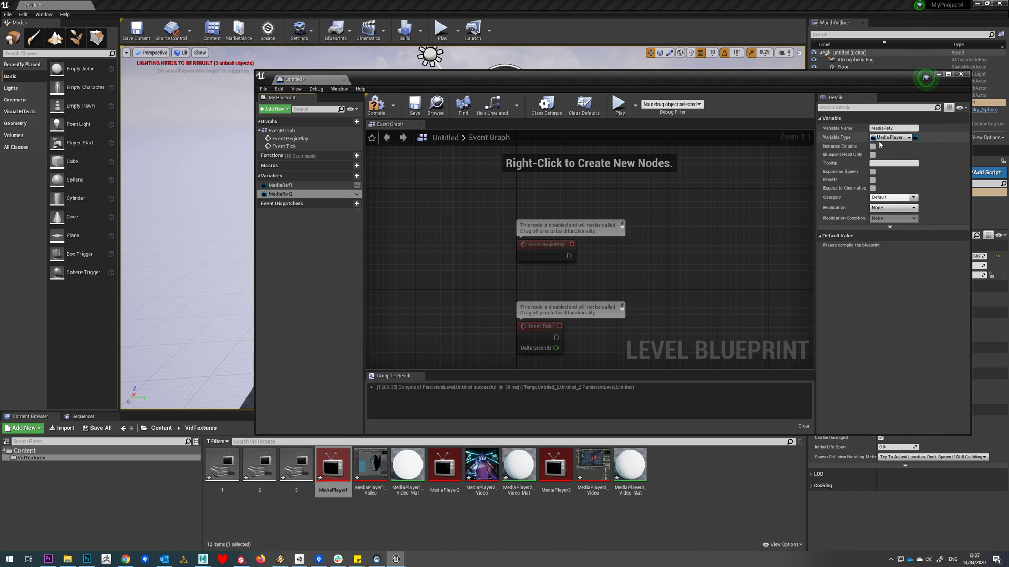
pyautogui.click(375, 104)
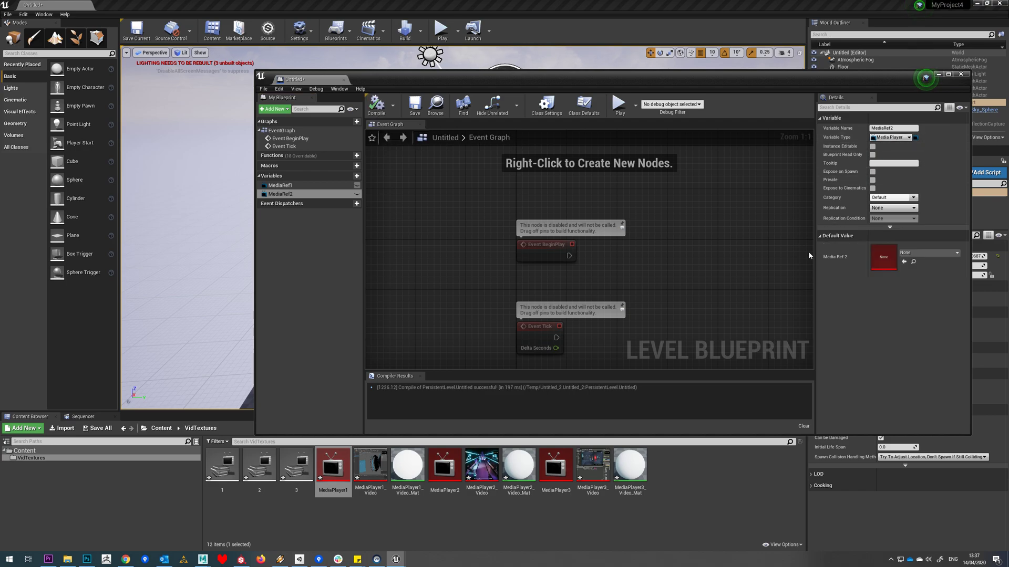
pyautogui.moveTo(445, 466); pyautogui.dragTo(888, 259)
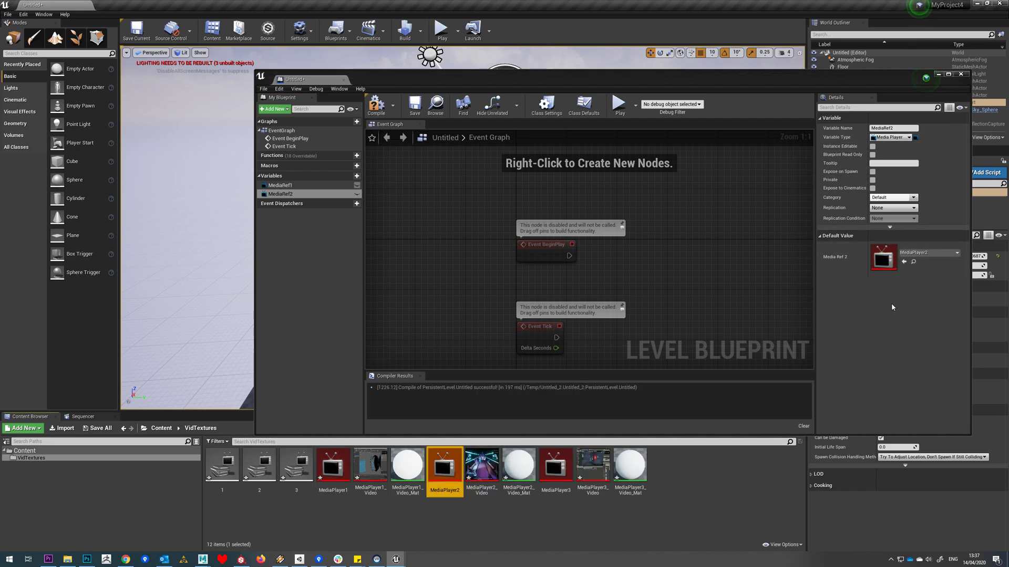
# - Add a Media Player variable named MediaRef3, set its default value to MediaPlayer3, and compile the blueprint
pyautogui.click(357, 176)
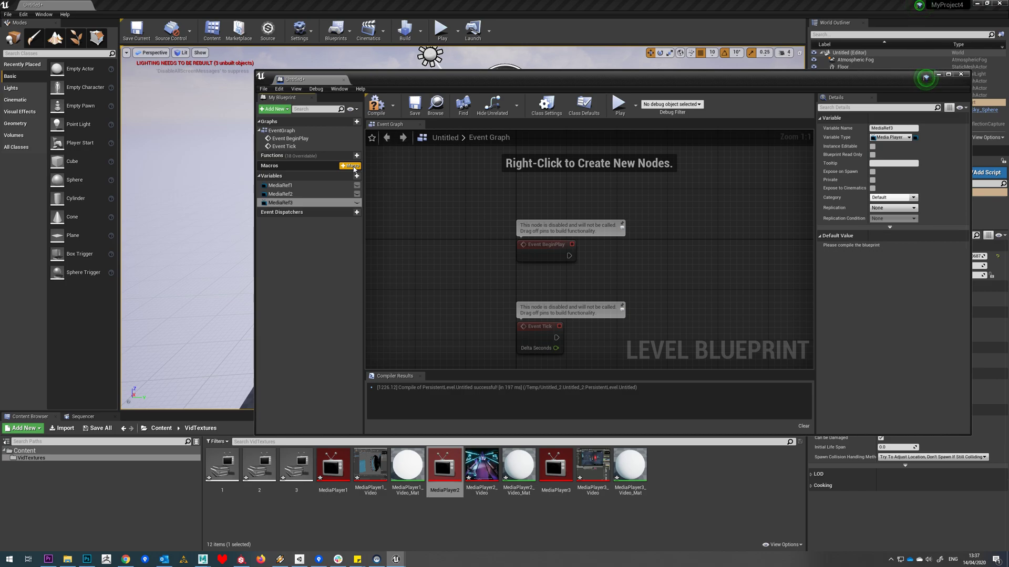
pyautogui.click(376, 105)
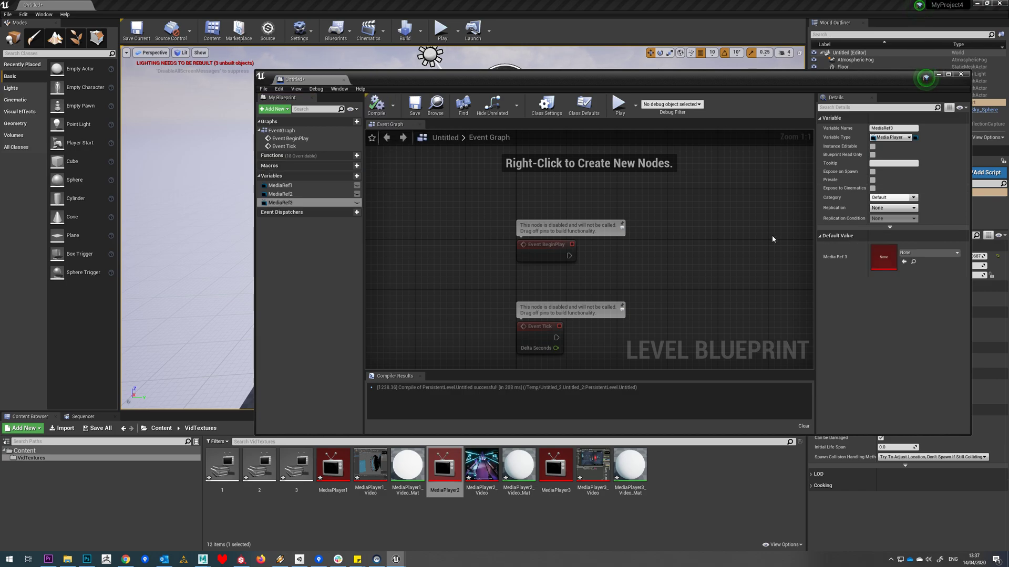
pyautogui.click(554, 466)
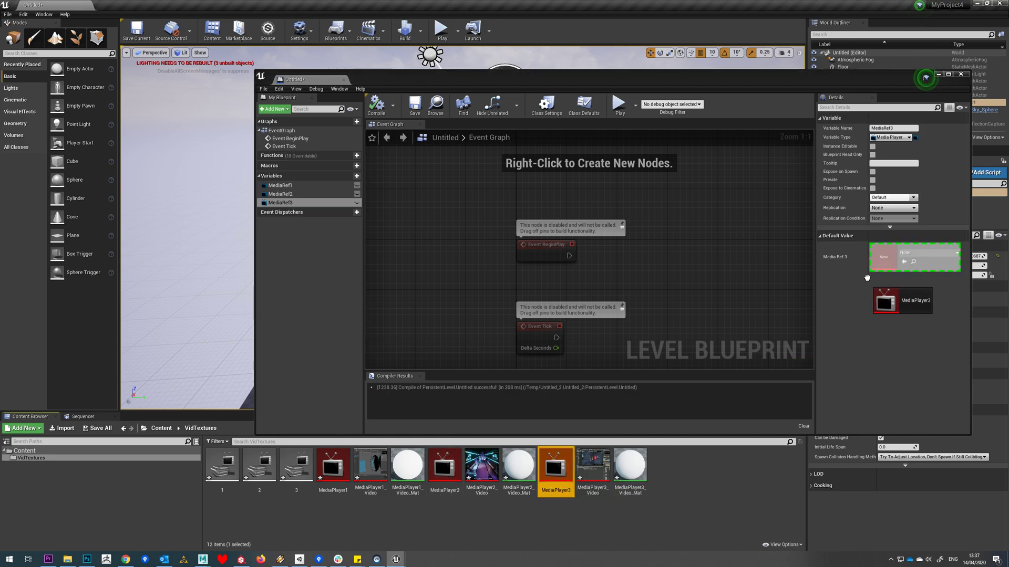
pyautogui.click(904, 261)
pyautogui.click(377, 105)
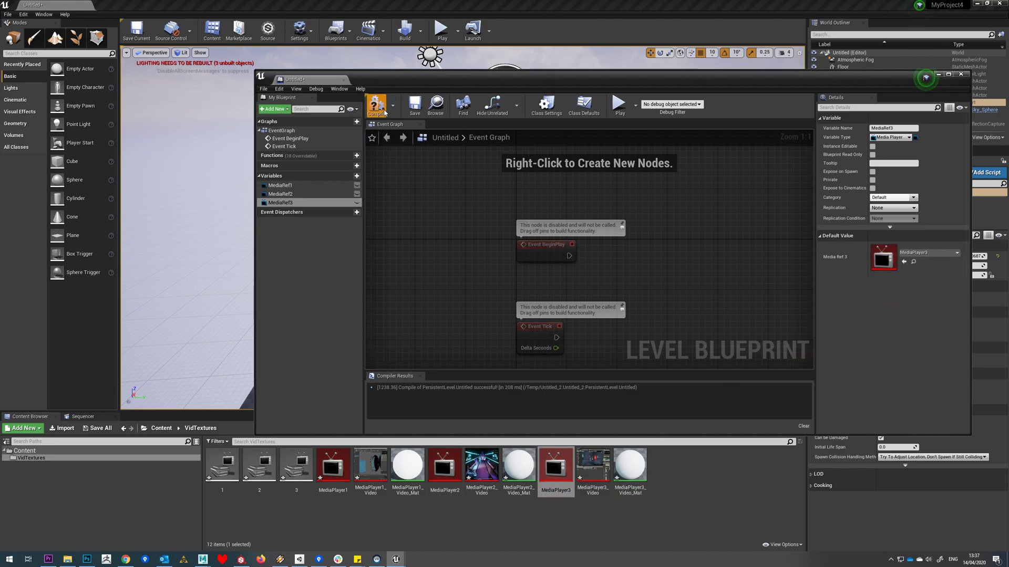
# - Place getter nodes for MediaRef1, MediaRef2 and MediaRef3 beside Event BeginPlay in the event graph
pyautogui.moveTo(474, 228); pyautogui.dragTo(460, 241, button='right')
pyautogui.scroll(-1, 460, 242)
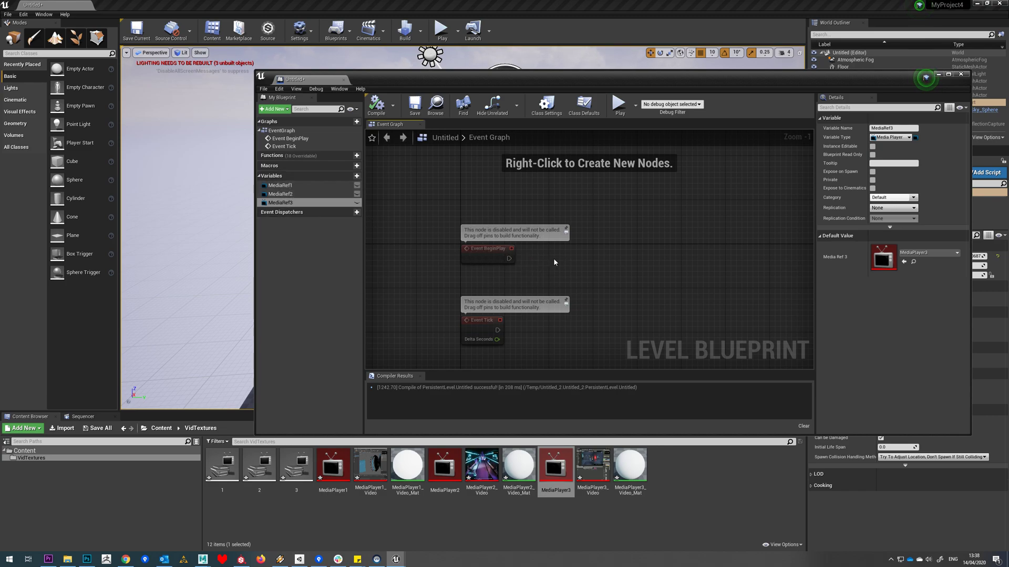
pyautogui.moveTo(563, 261); pyautogui.dragTo(560, 262, button='right')
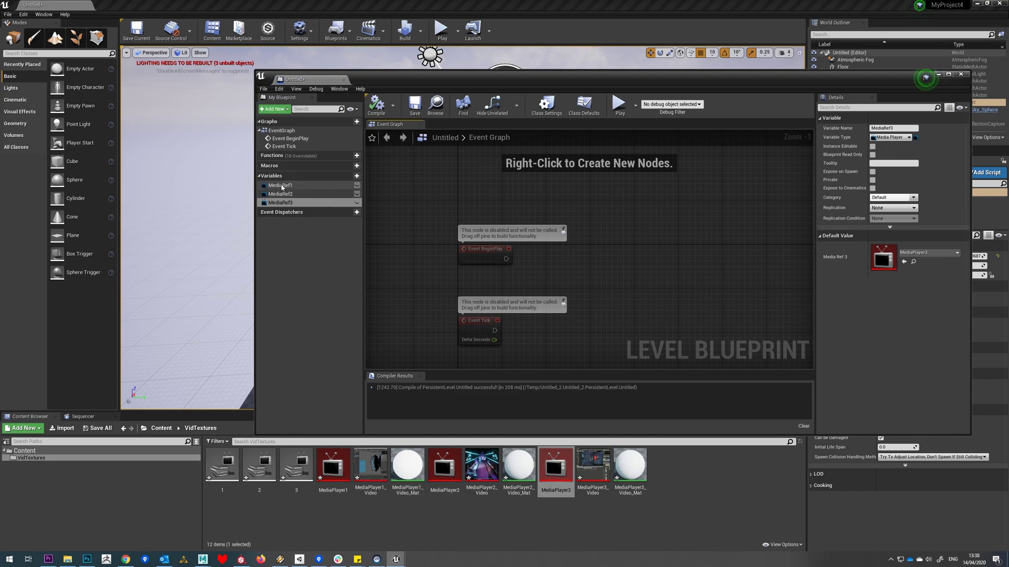
pyautogui.keyDown('ctrl'); pyautogui.moveTo(282, 188); pyautogui.dragTo(572, 252); pyautogui.keyUp('ctrl')
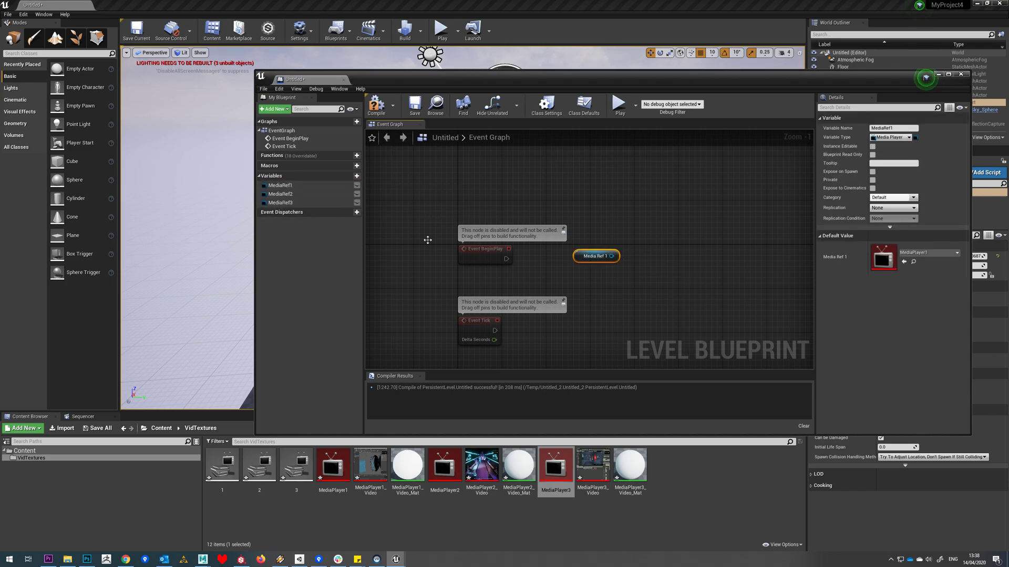
pyautogui.keyDown('ctrl'); pyautogui.moveTo(280, 196); pyautogui.dragTo(678, 283); pyautogui.keyUp('ctrl')
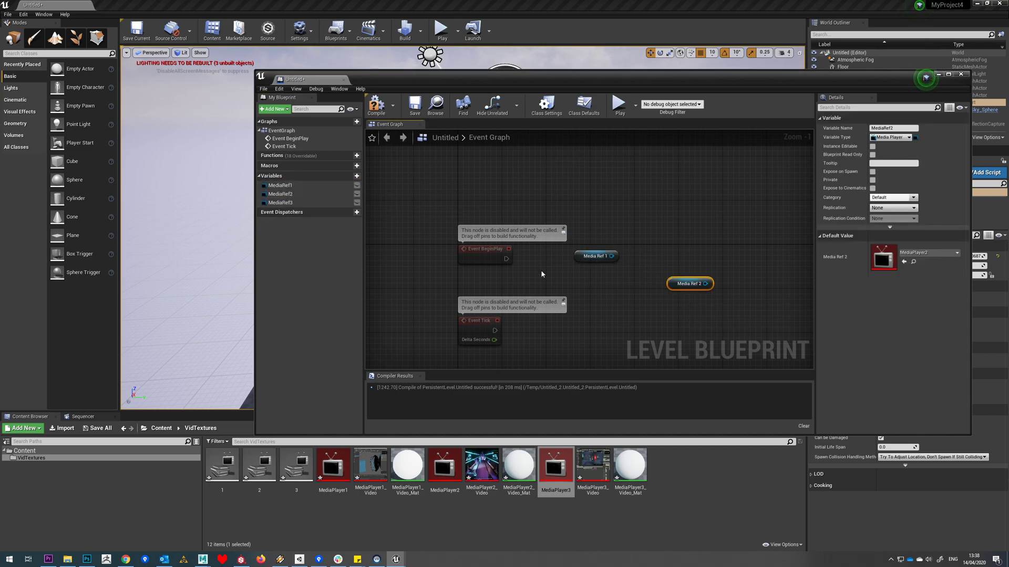
pyautogui.keyDown('ctrl'); pyautogui.moveTo(281, 205); pyautogui.dragTo(757, 315); pyautogui.keyUp('ctrl')
# - Add an Open Source node targeting each of the three media references, Media Ref 1, Media Ref 2 and Media Ref 3
pyautogui.moveTo(638, 267); pyautogui.dragTo(554, 297, button='right')
pyautogui.moveTo(529, 286); pyautogui.dragTo(567, 226)
pyautogui.write('open s')
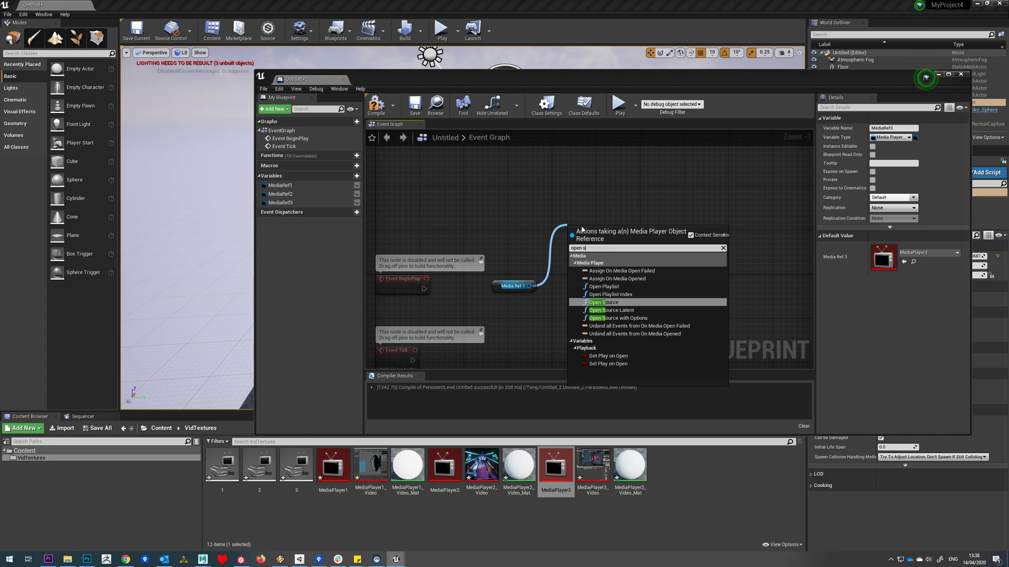
pyautogui.click(604, 302)
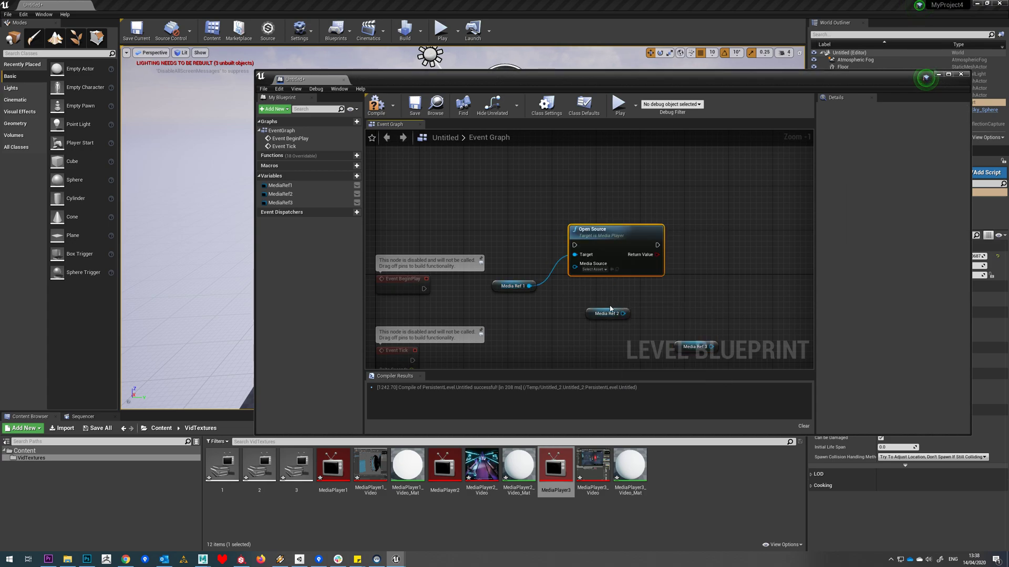
pyautogui.moveTo(621, 314); pyautogui.dragTo(717, 285)
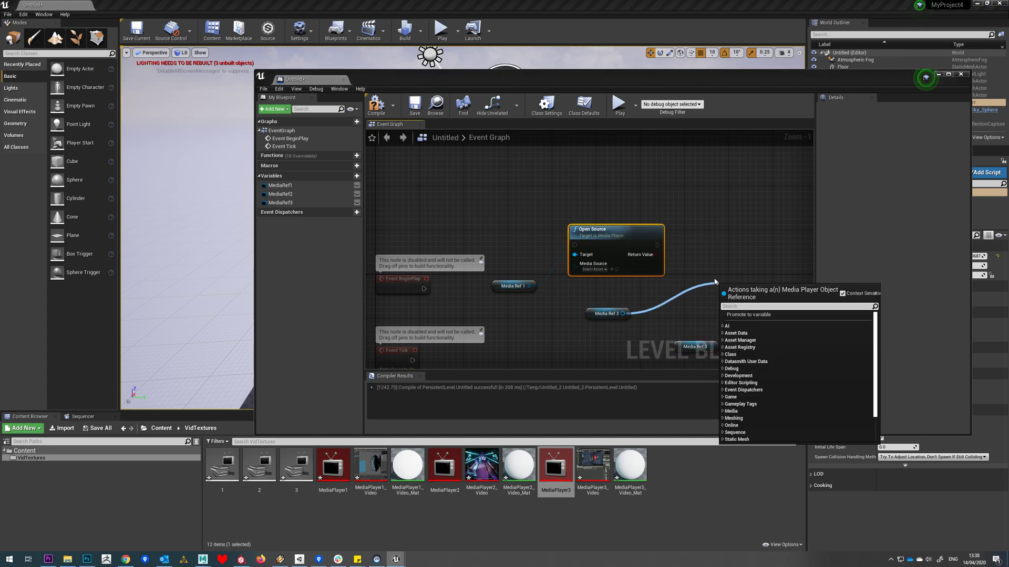
pyautogui.write('open so')
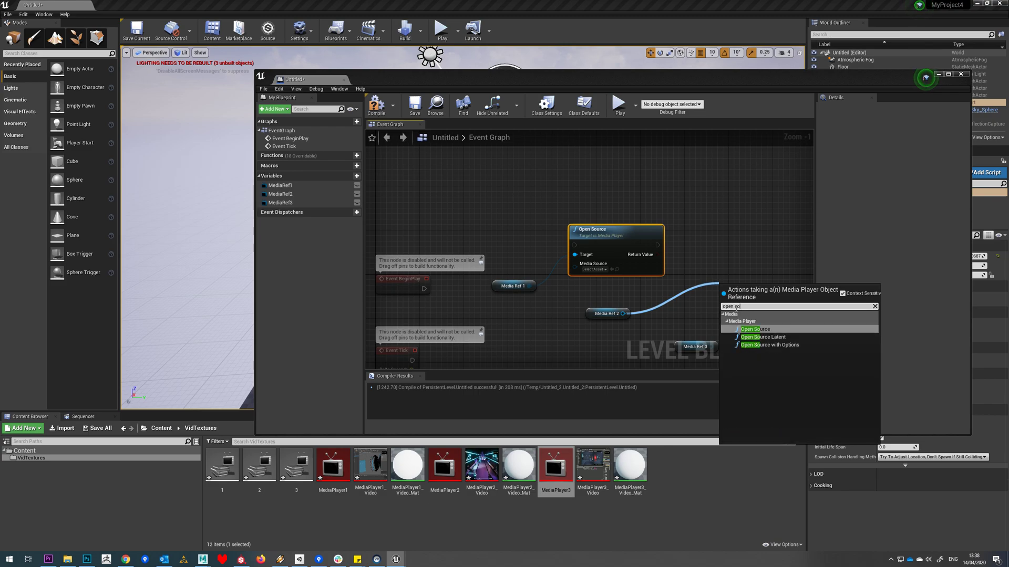
pyautogui.press('Return')
pyautogui.moveTo(736, 306); pyautogui.dragTo(657, 250, button='right')
pyautogui.moveTo(632, 290); pyautogui.dragTo(692, 315)
pyautogui.write('open sour')
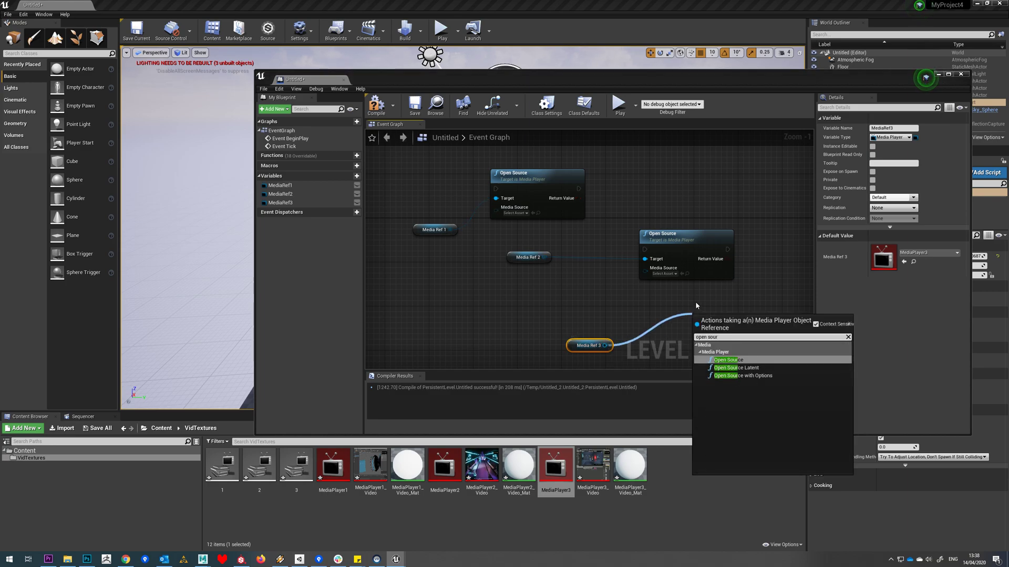
pyautogui.click(728, 360)
# - Wire the execution flow from Event BeginPlay through the three Open Source nodes in order from Media Ref 1 to Media Ref 3
pyautogui.moveTo(544, 254); pyautogui.dragTo(580, 269, button='right')
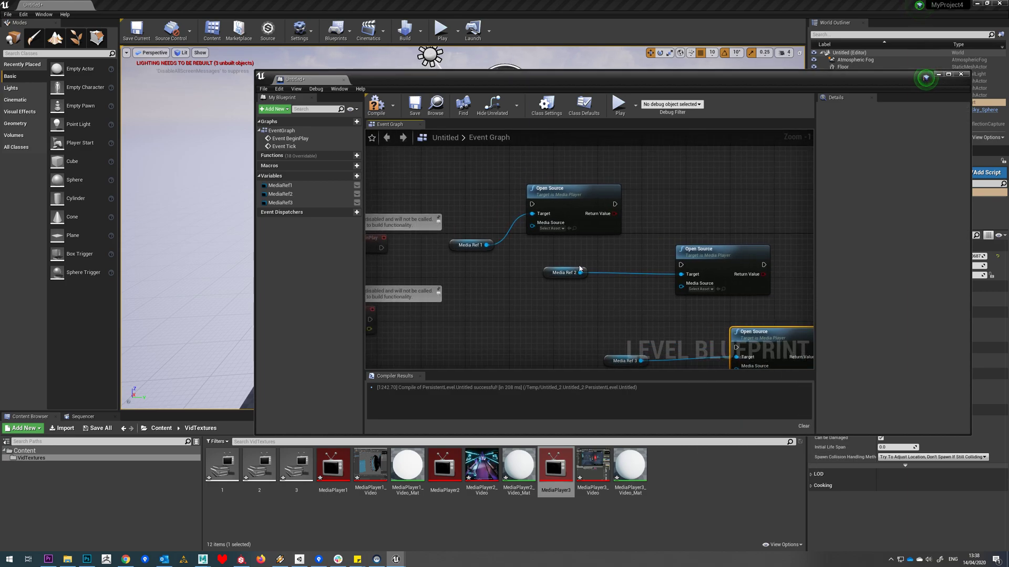
pyautogui.moveTo(366, 244); pyautogui.dragTo(427, 249, button='right')
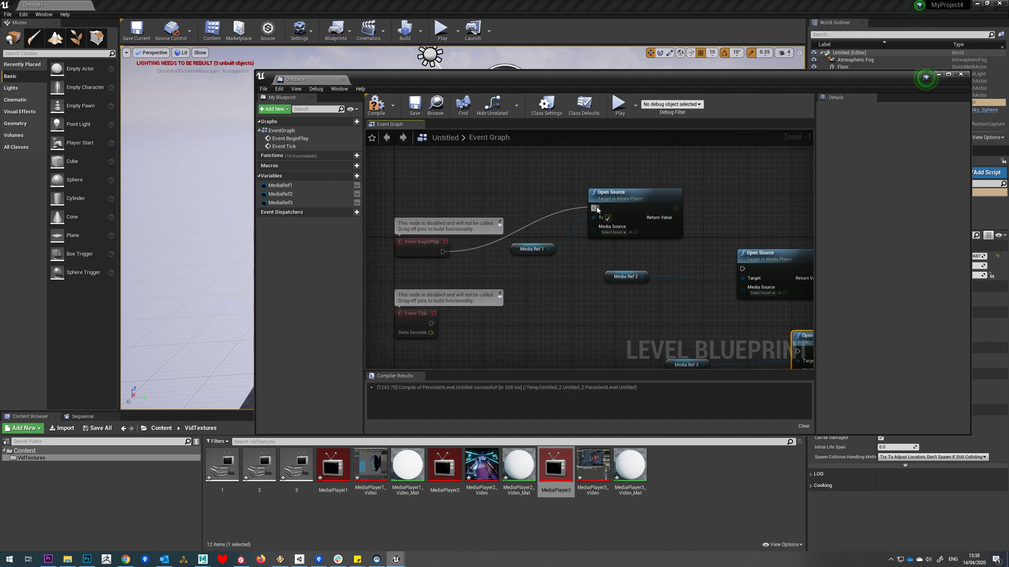
pyautogui.moveTo(594, 209); pyautogui.dragTo(594, 209)
pyautogui.moveTo(680, 219); pyautogui.dragTo(609, 227, button='right')
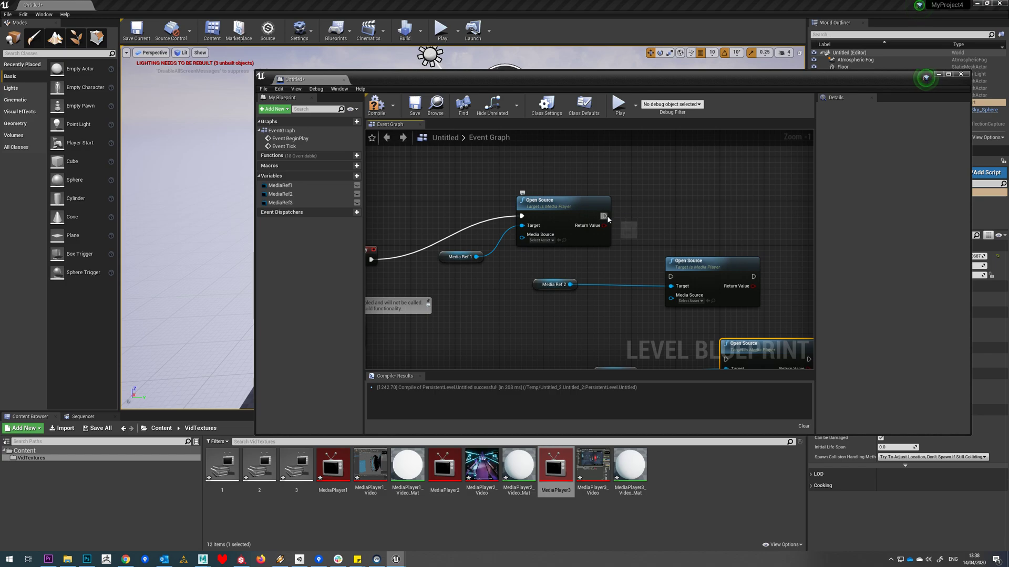
pyautogui.moveTo(603, 216); pyautogui.dragTo(671, 276)
pyautogui.moveTo(689, 226); pyautogui.dragTo(585, 191, button='right')
pyautogui.moveTo(651, 242); pyautogui.dragTo(638, 279)
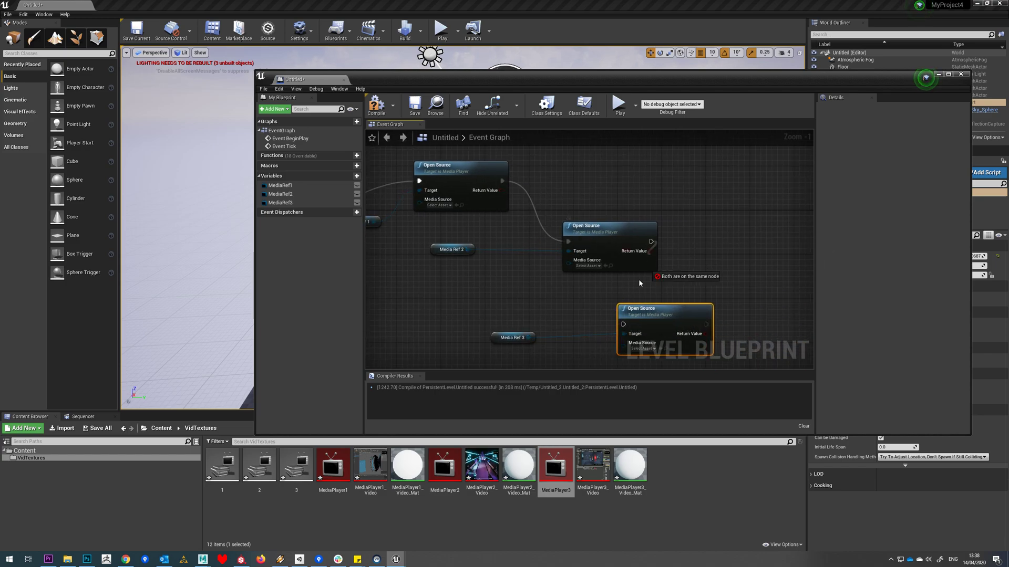
pyautogui.moveTo(626, 329); pyautogui.dragTo(626, 329)
pyautogui.scroll(-2, 492, 271)
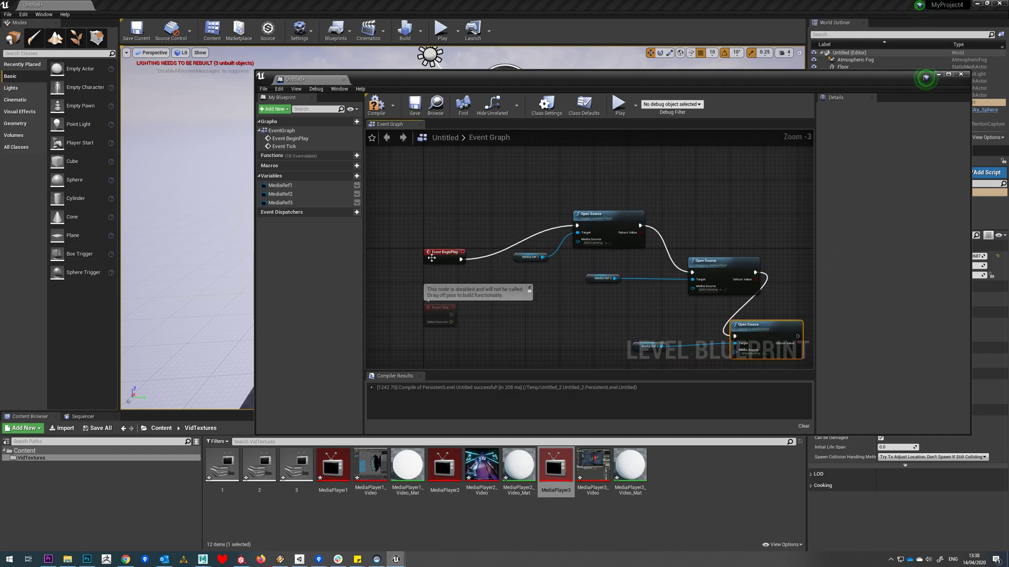
# - Set the Media Source of the three Open Source nodes to file media sources 1, 2 and 3 respectively
pyautogui.scroll(1, 597, 277)
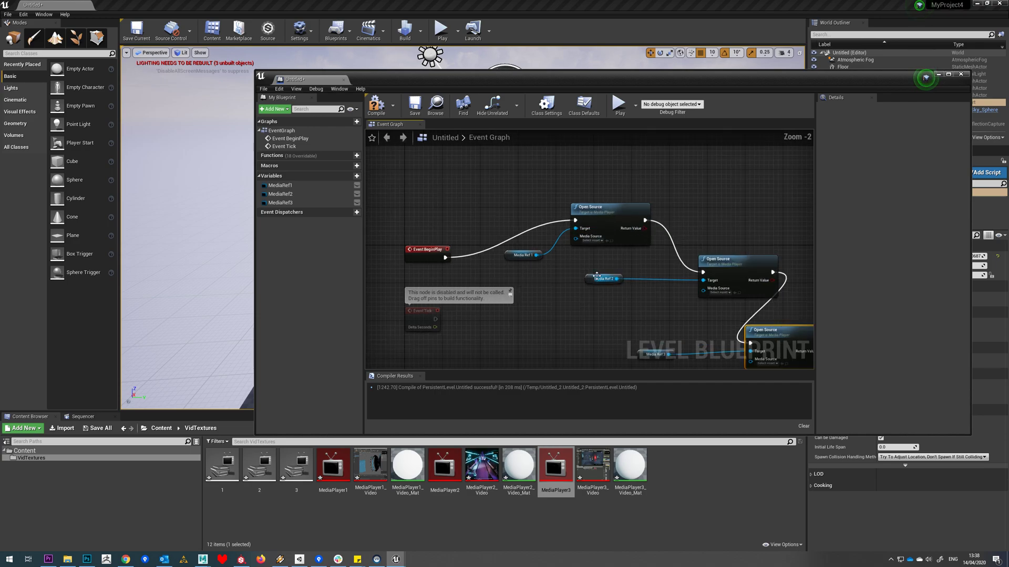
pyautogui.scroll(2, 597, 277)
pyautogui.click(603, 229)
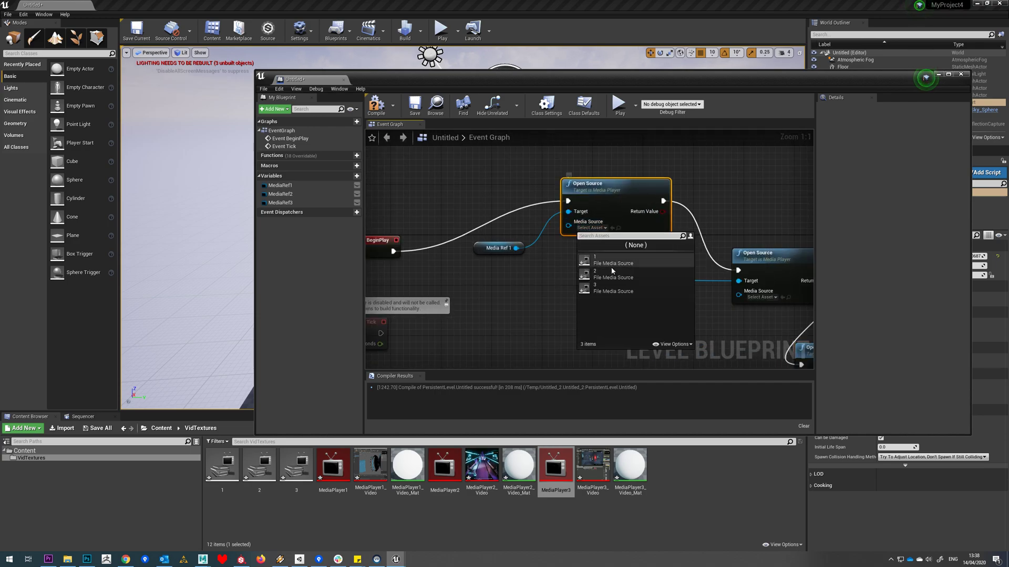
pyautogui.click(591, 265)
pyautogui.moveTo(653, 268); pyautogui.dragTo(529, 263, button='right')
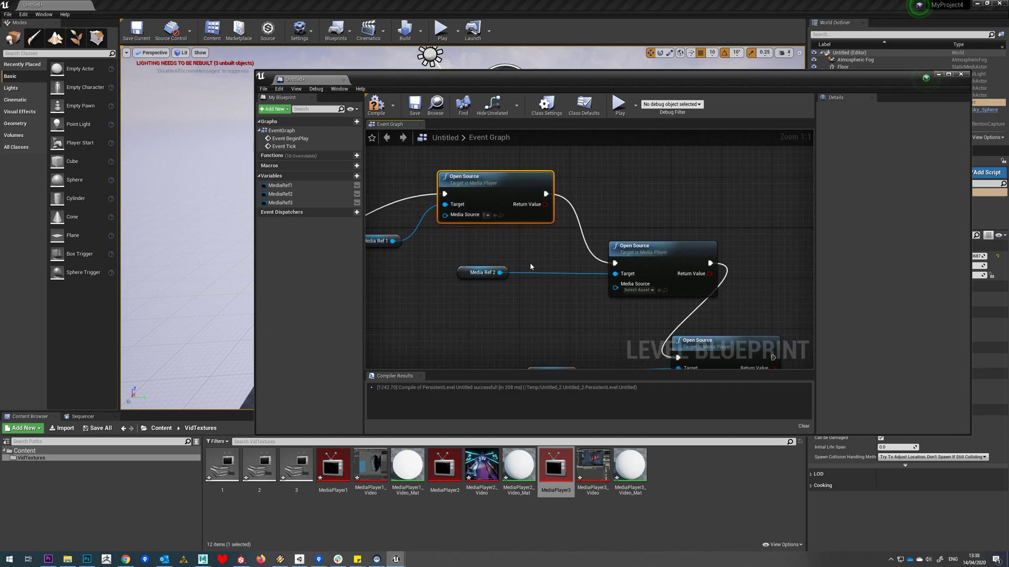
pyautogui.click(638, 290)
pyautogui.click(645, 336)
pyautogui.moveTo(550, 316); pyautogui.dragTo(451, 227, button='right')
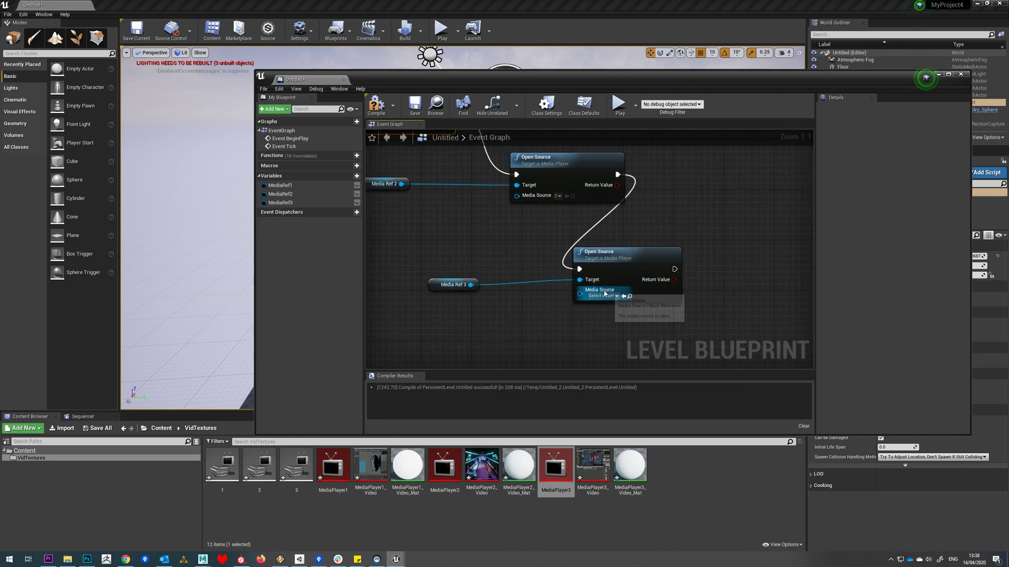
pyautogui.click(602, 296)
pyautogui.click(621, 360)
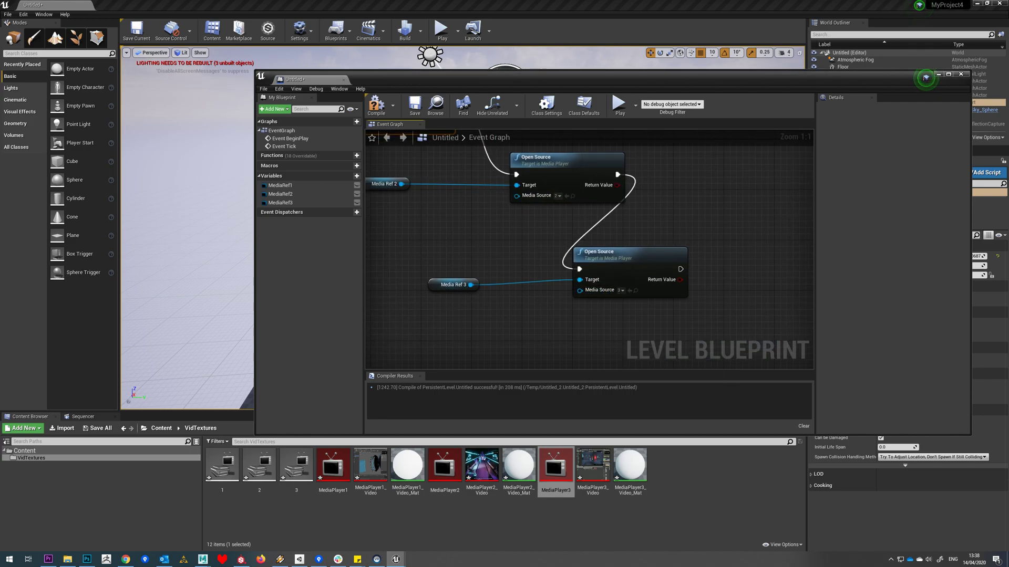
# - Move the Media Ref 3 getter and its Open Source node further along the graph to tidy the chain
pyautogui.scroll(-3, 576, 317)
pyautogui.moveTo(576, 317); pyautogui.dragTo(644, 376)
pyautogui.scroll(1, 631, 229)
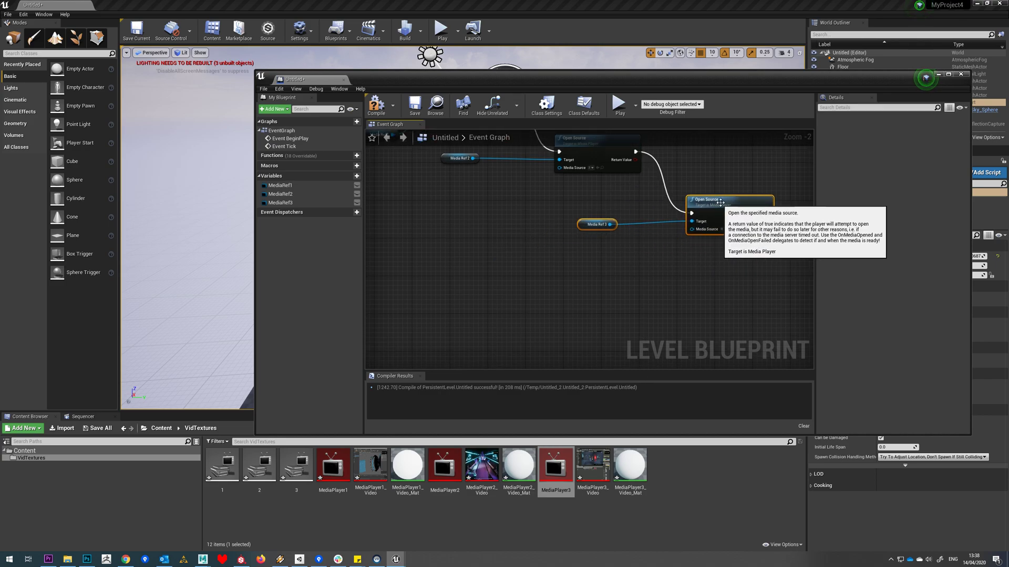
pyautogui.scroll(-2, 647, 285)
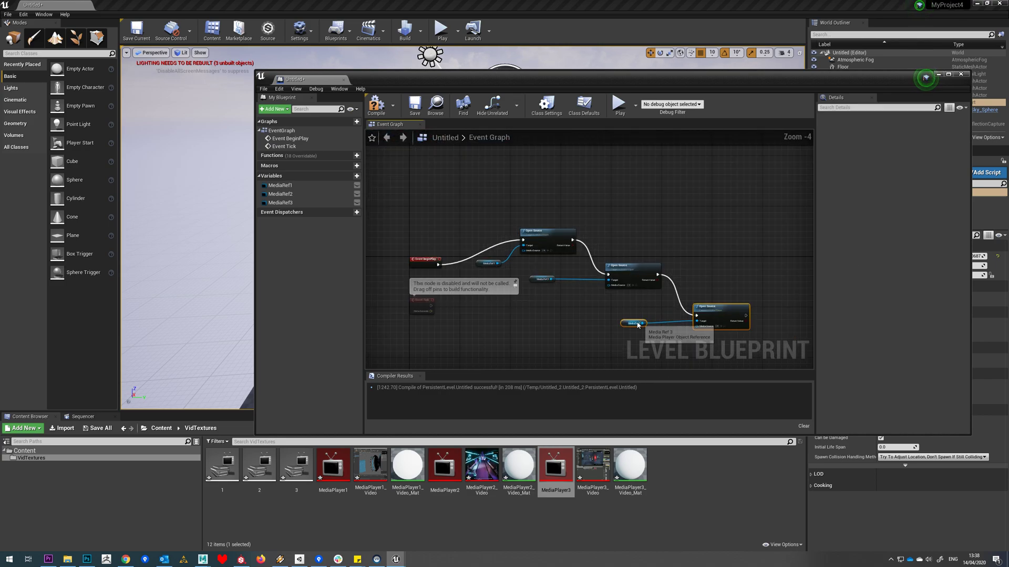
pyautogui.click(597, 290)
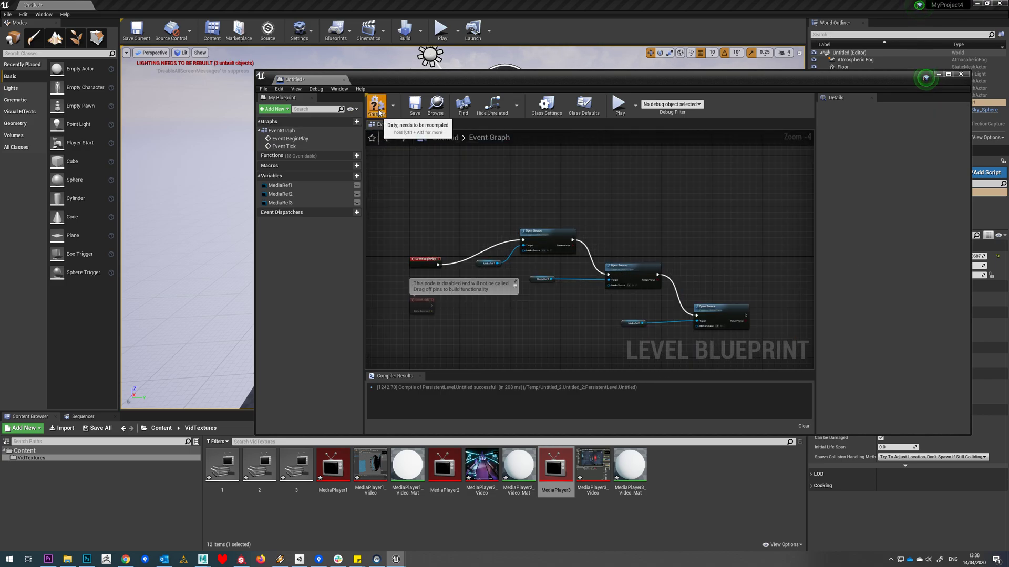
# - Compile the Level Blueprint, save the level over the existing VideoTextureExample2, and close the blueprint
pyautogui.click(415, 106)
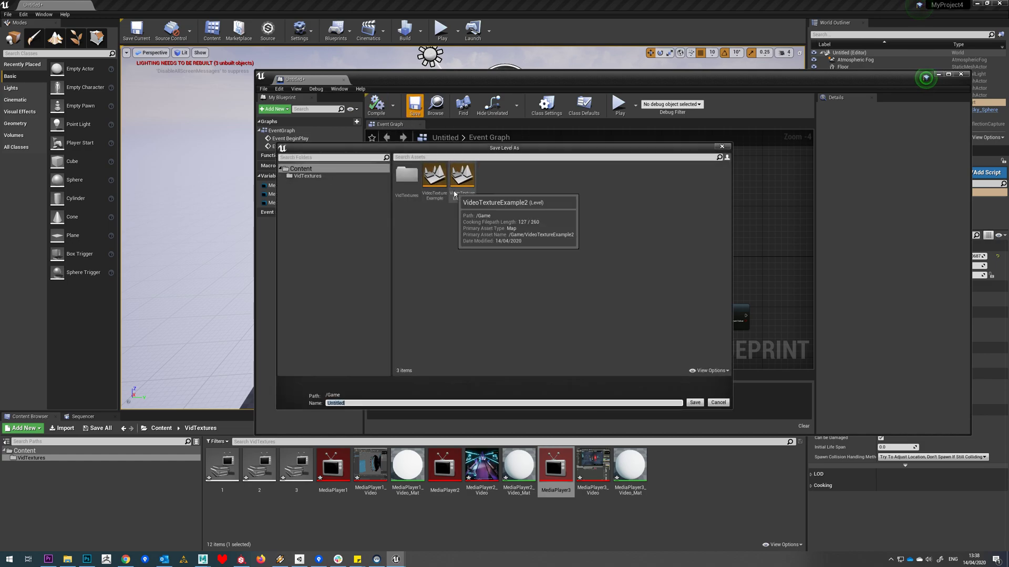
pyautogui.doubleClick(457, 183)
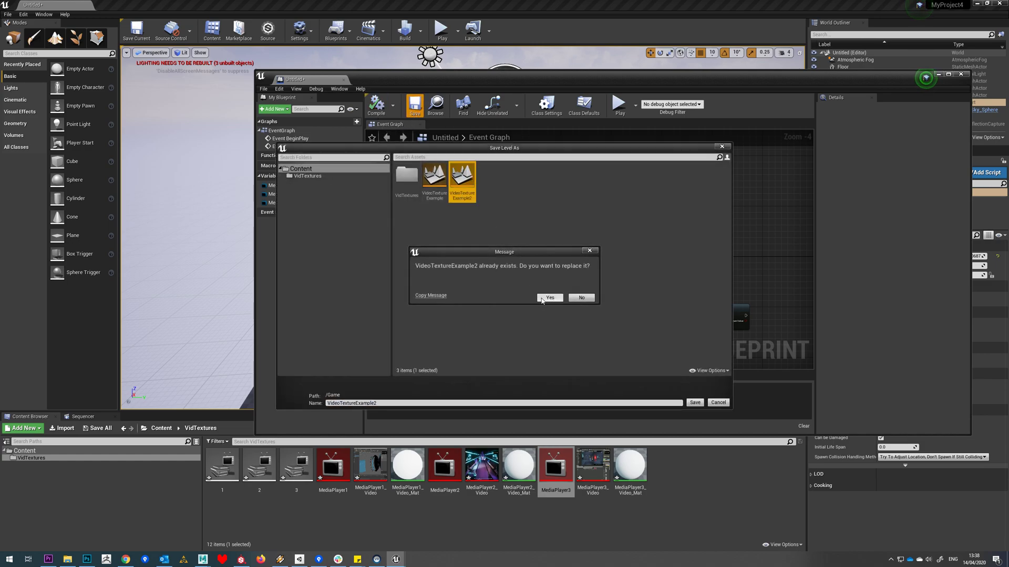
pyautogui.click(547, 297)
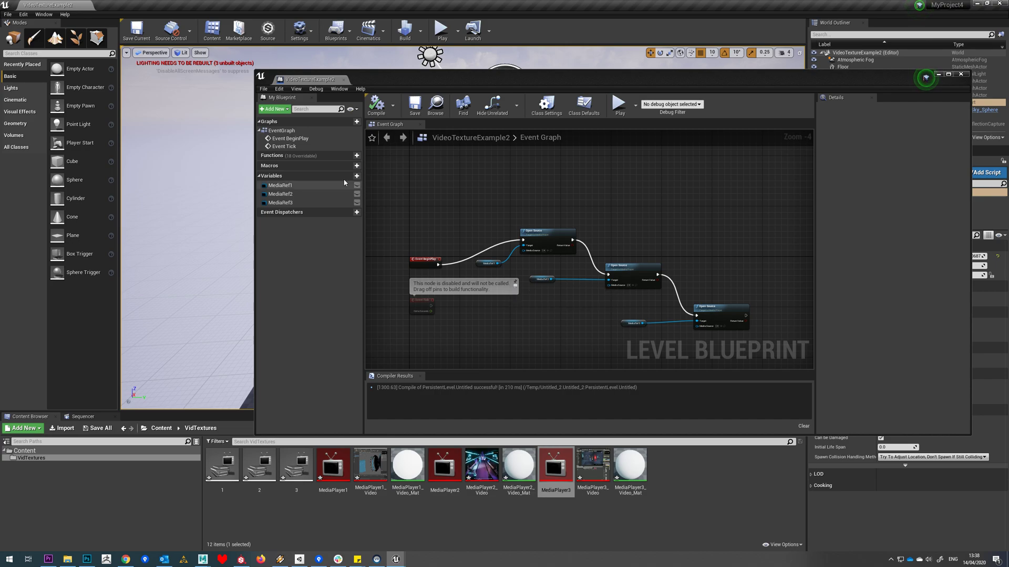
pyautogui.click(341, 78)
# - Play the level to check the videos on the three planes, and stop the preview
pyautogui.scroll(2, 494, 247)
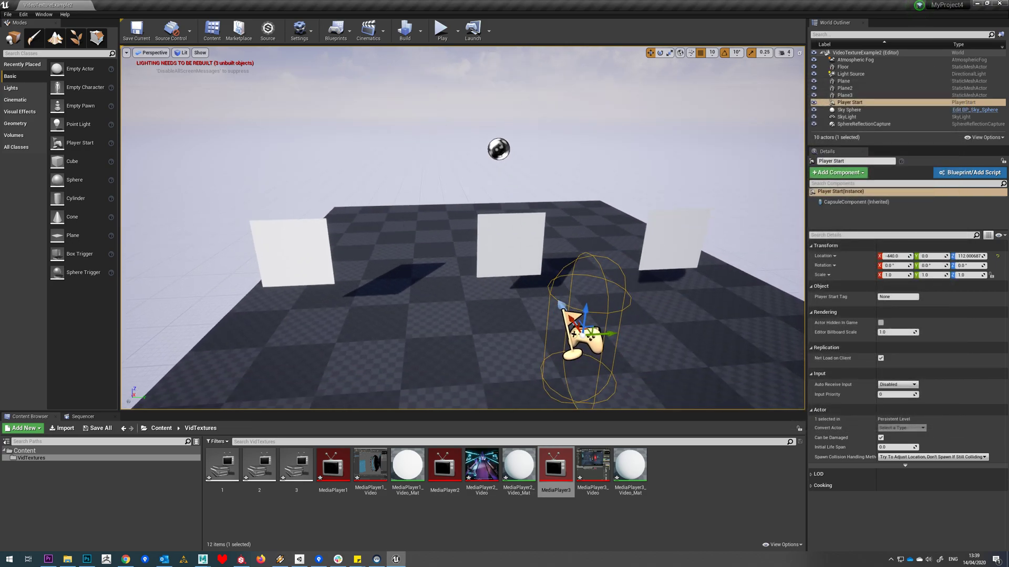
pyautogui.click(442, 31)
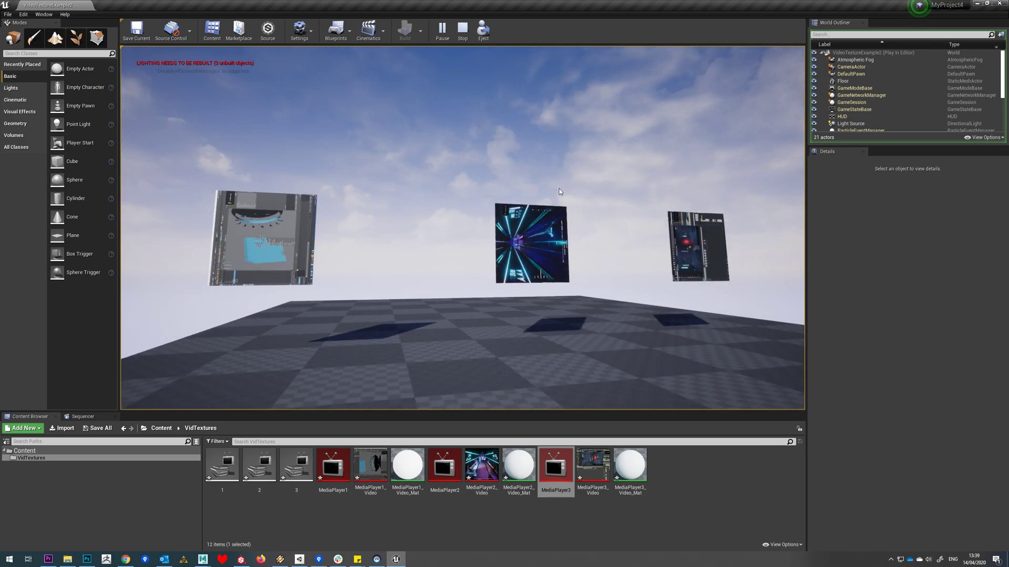
pyautogui.press('Escape')
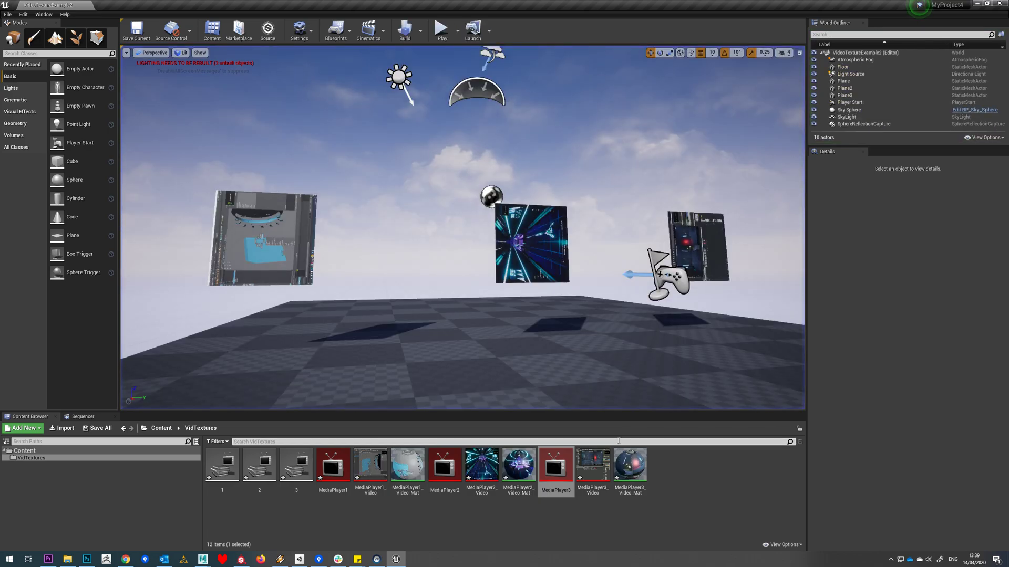
# - After checking MediaPlayer1_Video_Mat's wiring, connect the Texture Sample's RGB output to Emissive Color in MediaPlayer2_Video_Mat and save it
pyautogui.doubleClick(413, 469)
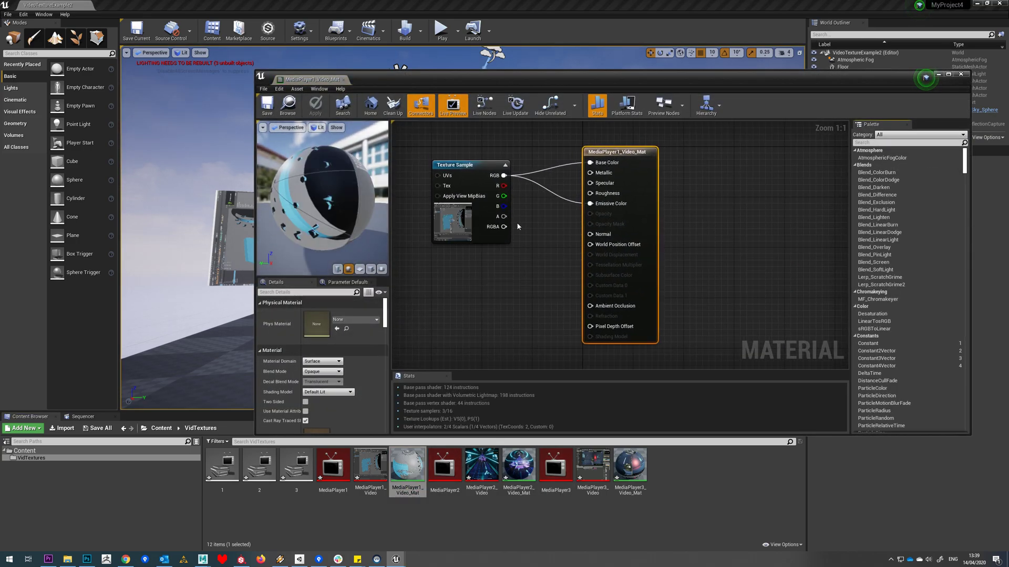
pyautogui.click(961, 74)
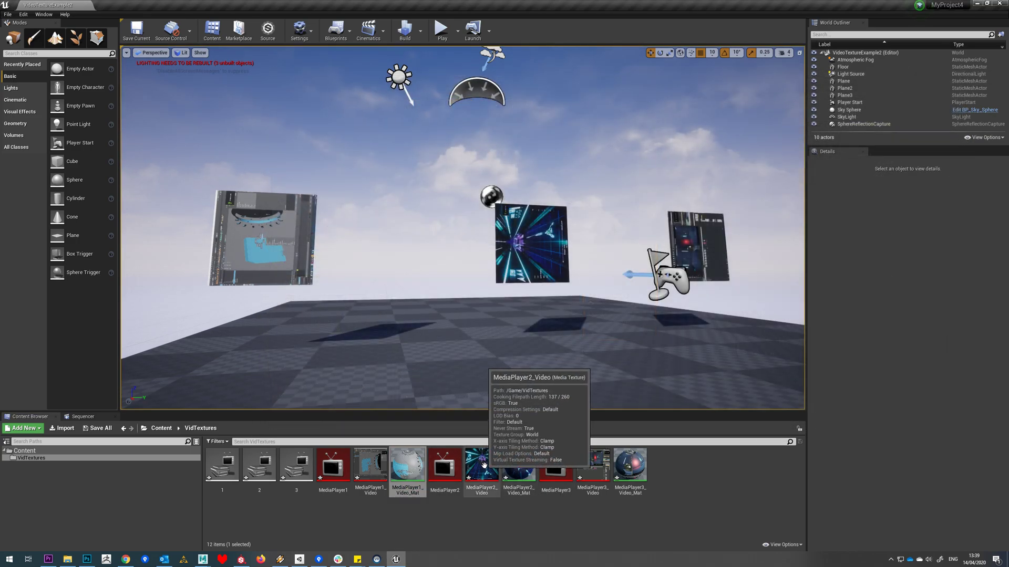
pyautogui.doubleClick(519, 465)
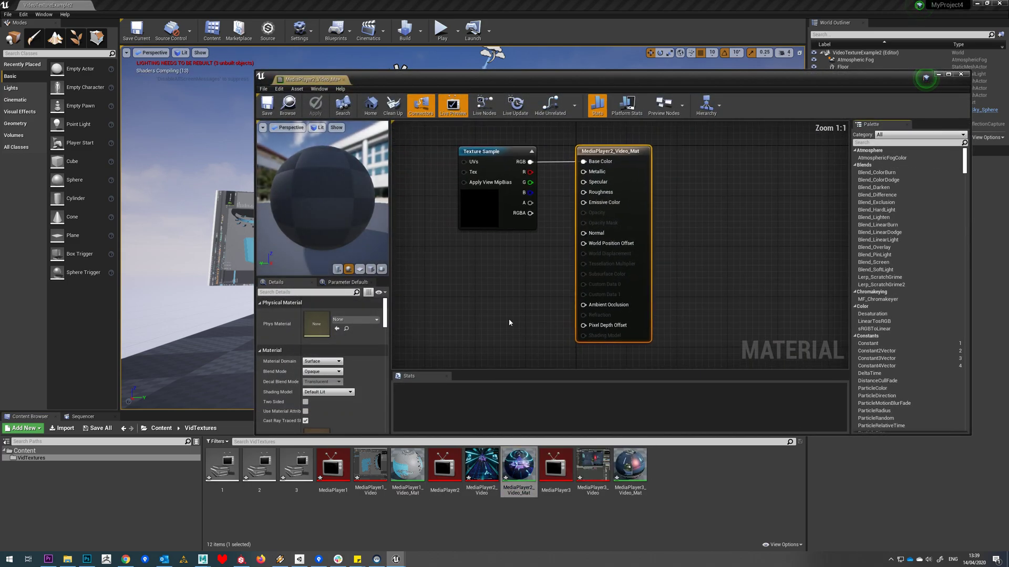
pyautogui.moveTo(537, 163); pyautogui.dragTo(590, 204)
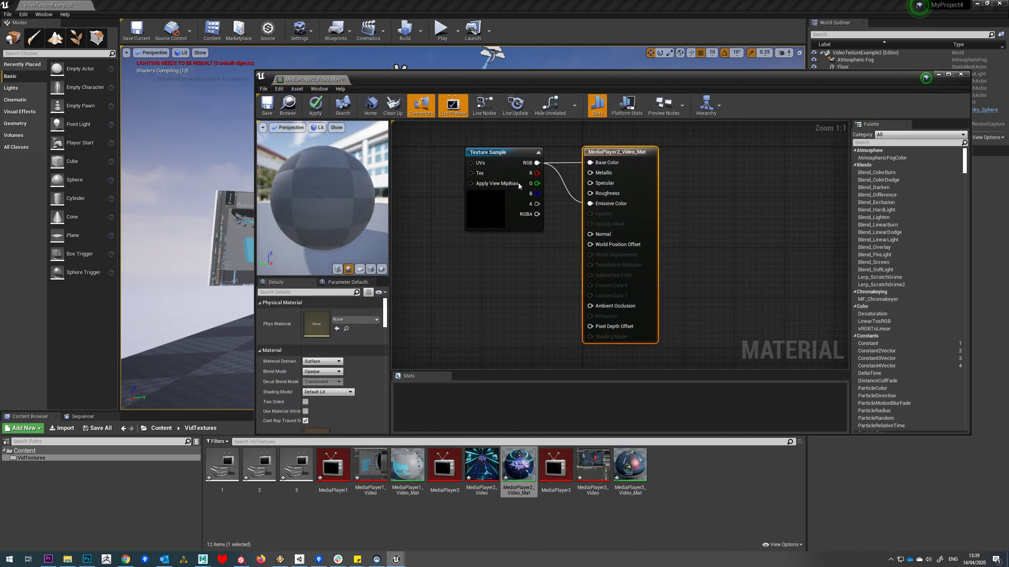
pyautogui.click(286, 109)
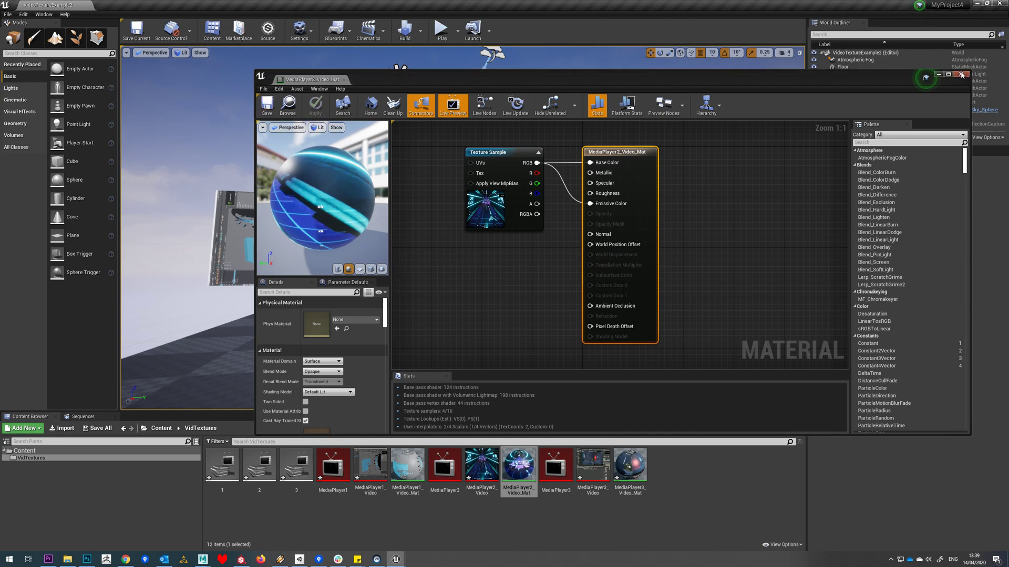
pyautogui.click(961, 74)
# - Connect the Texture Sample's RGB output to Emissive Color in MediaPlayer3_Video_Mat, save the material and close it
pyautogui.doubleClick(630, 466)
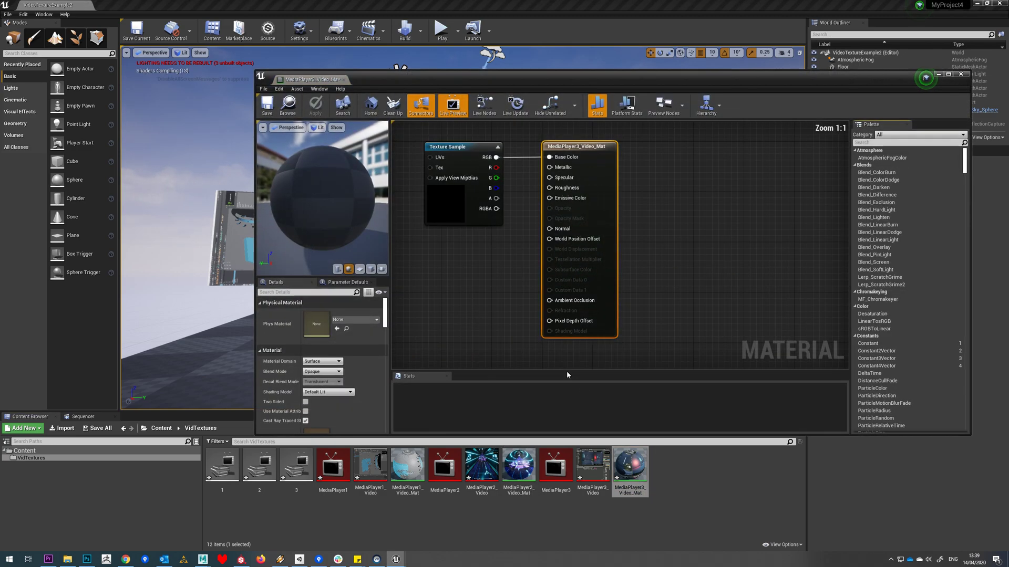
pyautogui.moveTo(537, 162); pyautogui.dragTo(602, 208)
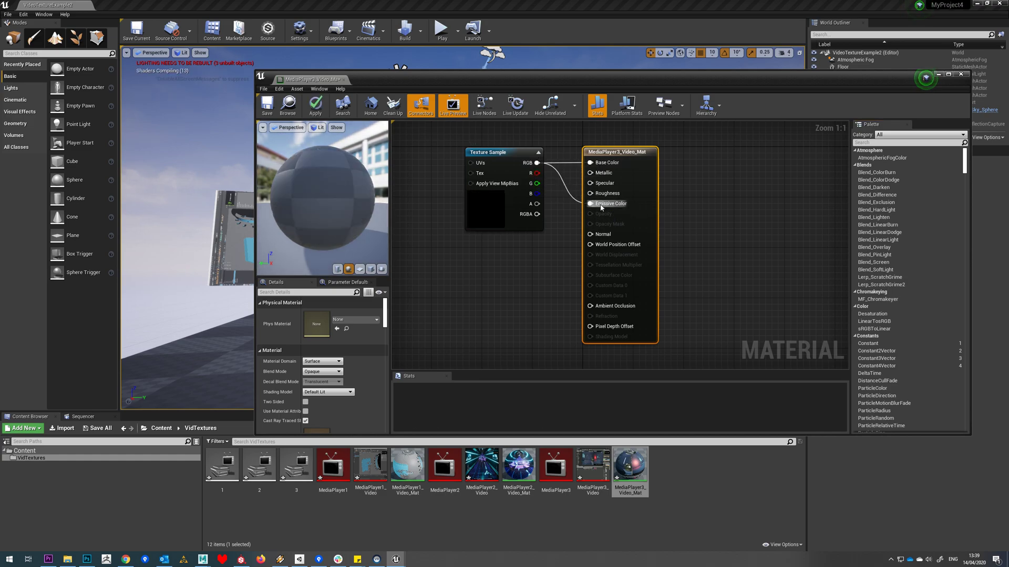
pyautogui.click(264, 107)
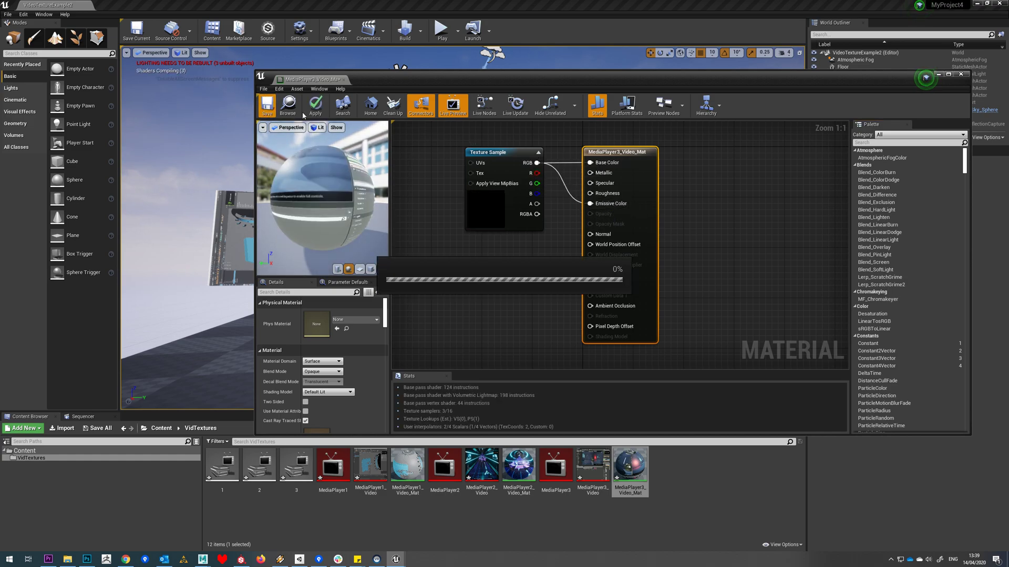
pyautogui.click(959, 74)
pyautogui.moveTo(651, 204); pyautogui.dragTo(651, 203, button='right')
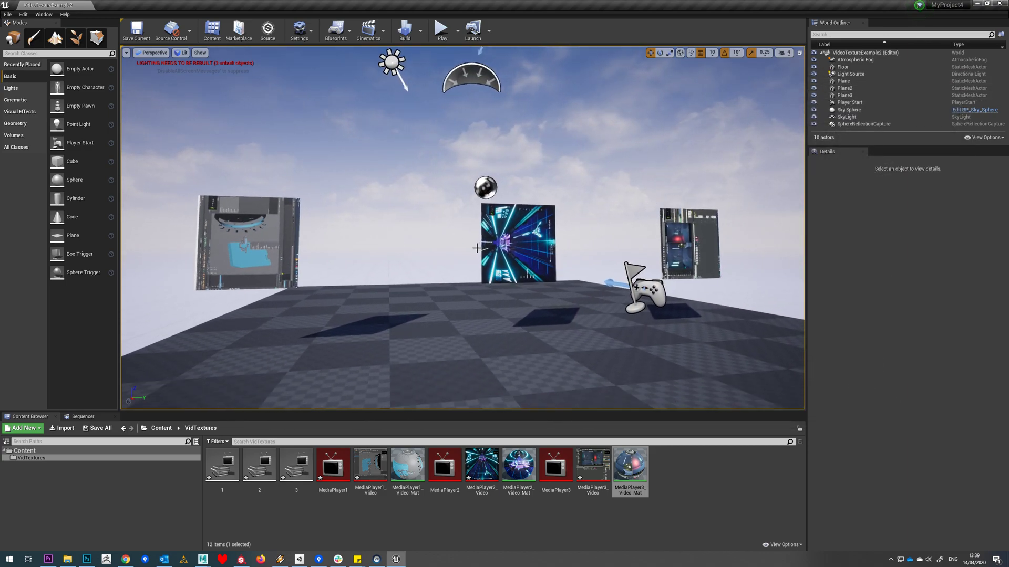
pyautogui.moveTo(444, 235); pyautogui.dragTo(436, 233, button='right')
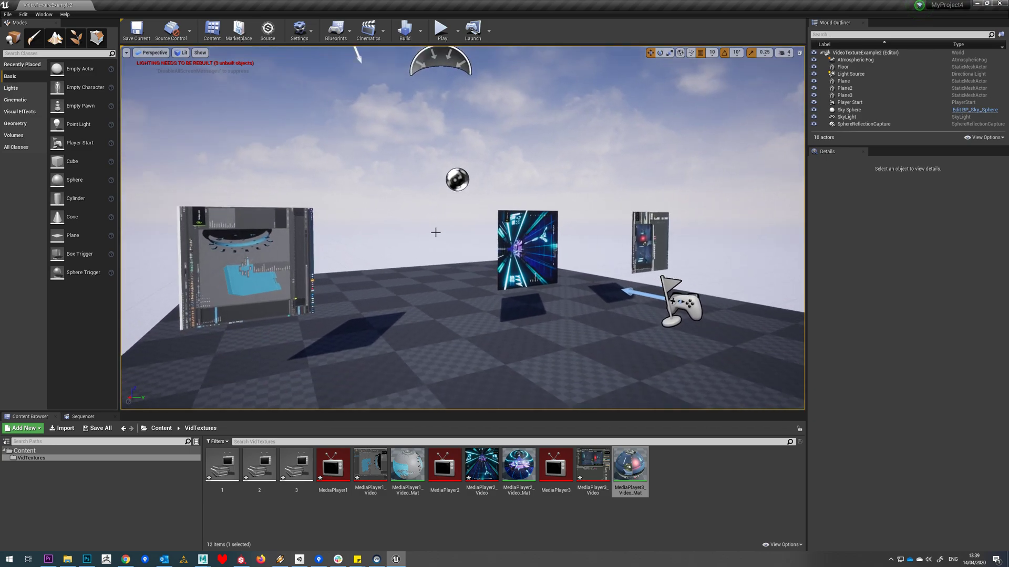